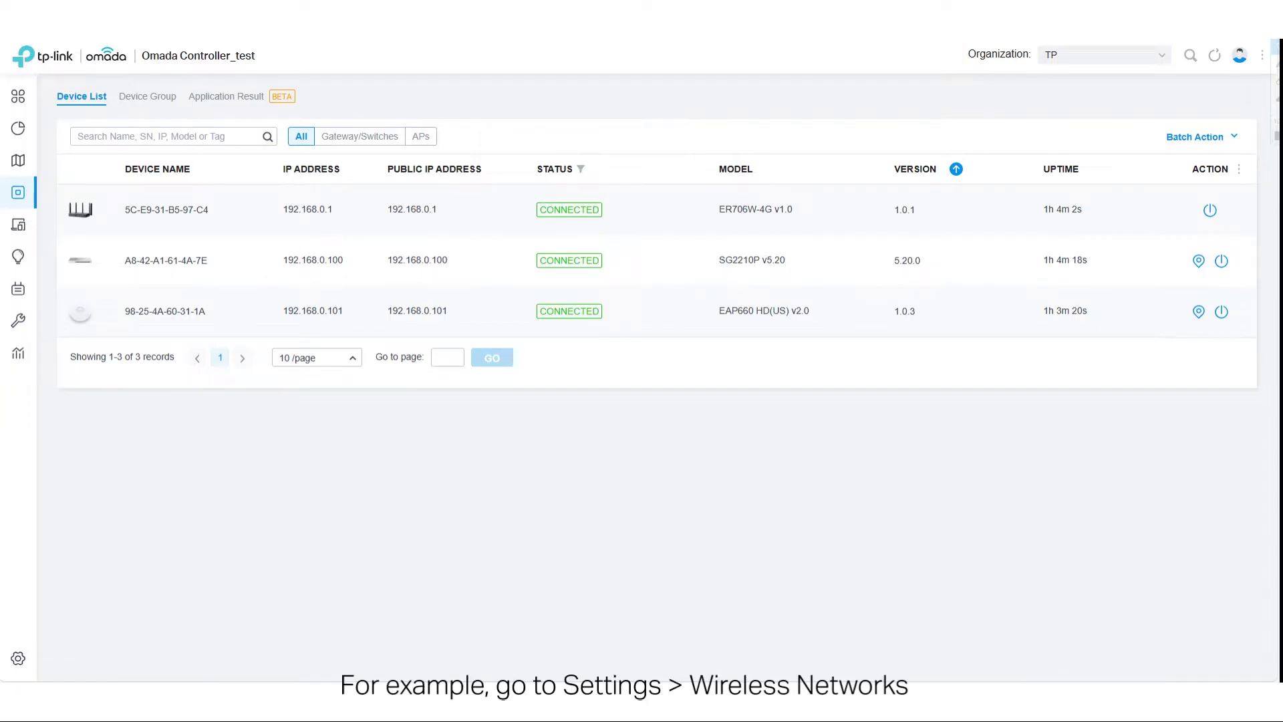
Open the site Settings from the gear at the bottom of the left sidebar
click(21, 657)
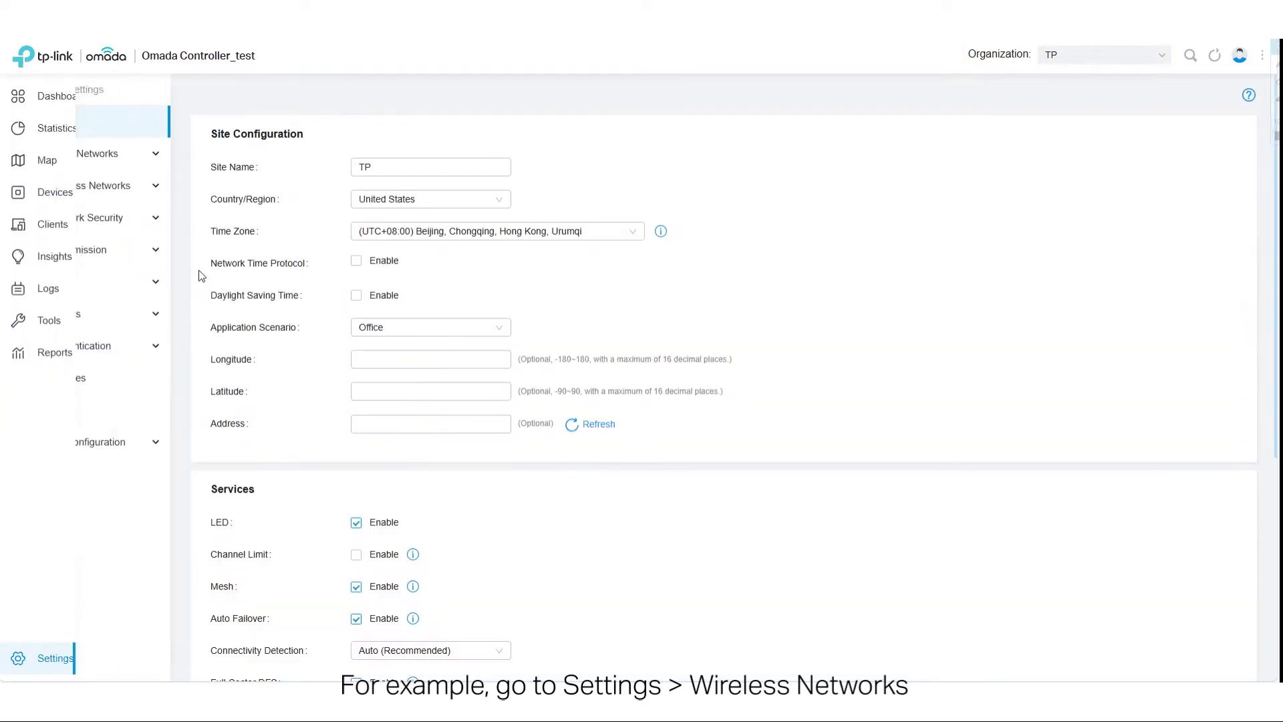
Create an open wireless network 'TP-Link Portal' with security set to None
click(82, 186)
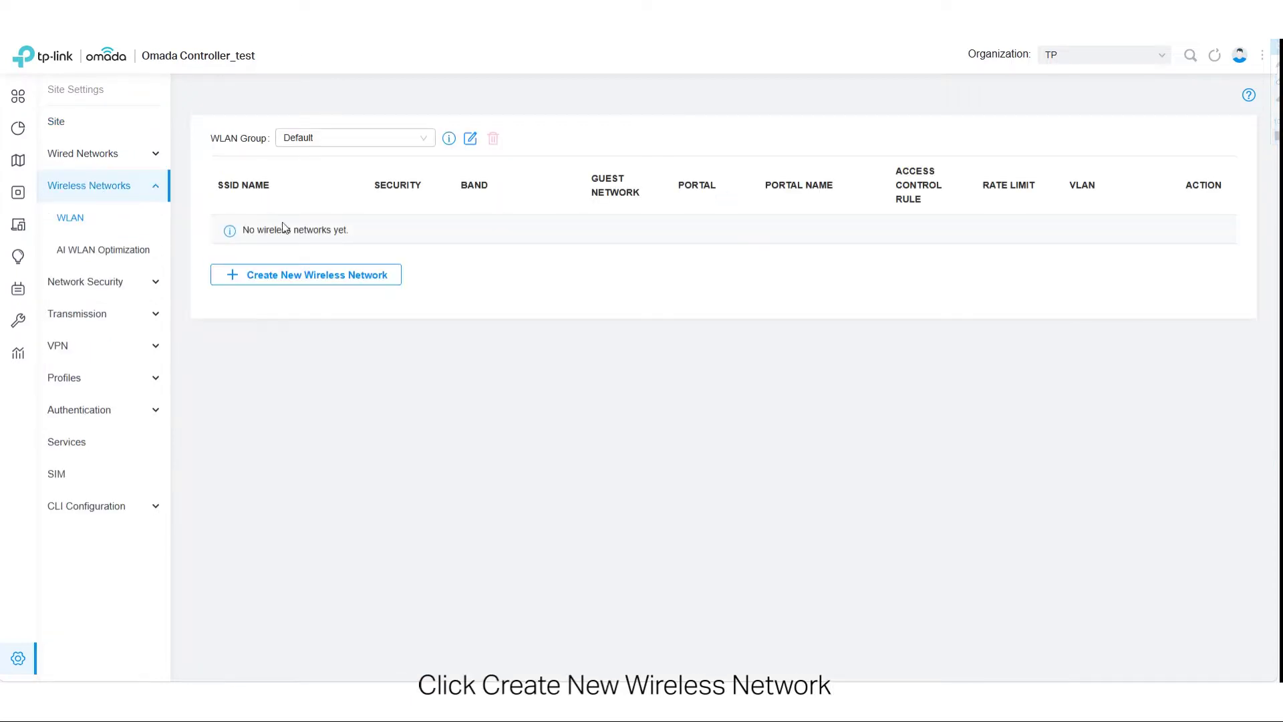
click(223, 280)
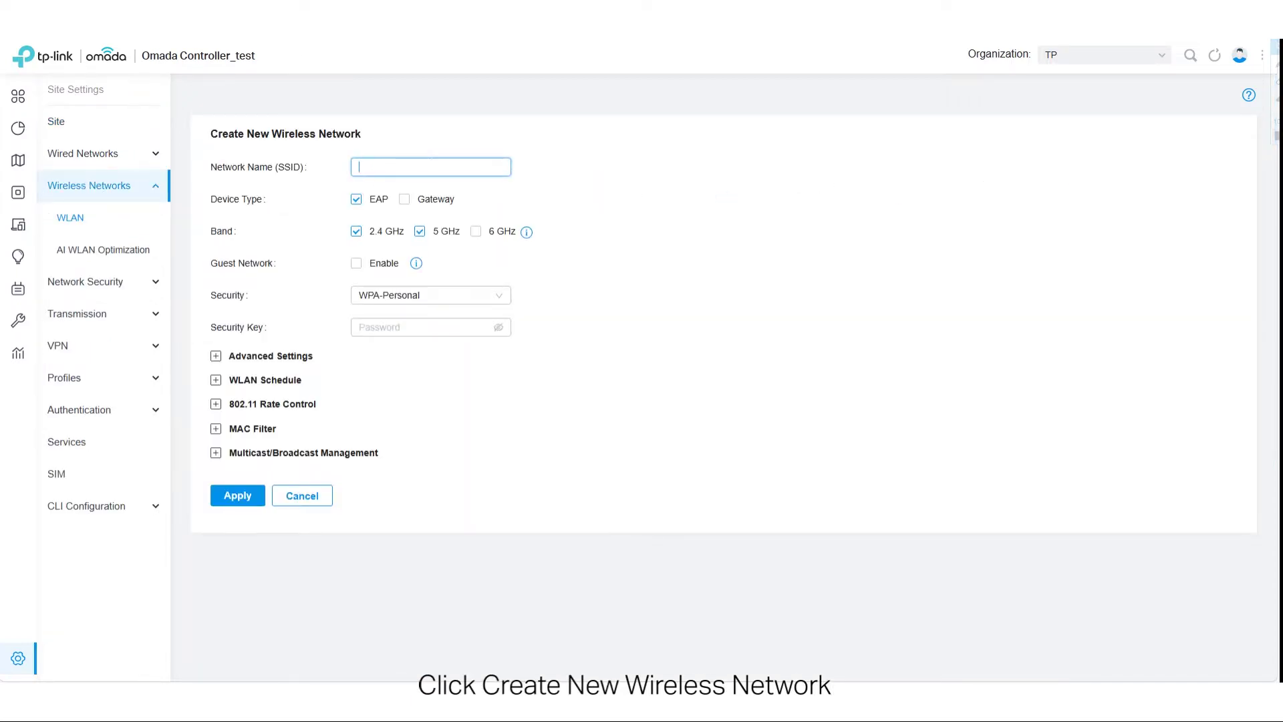
text(TP-Link P)
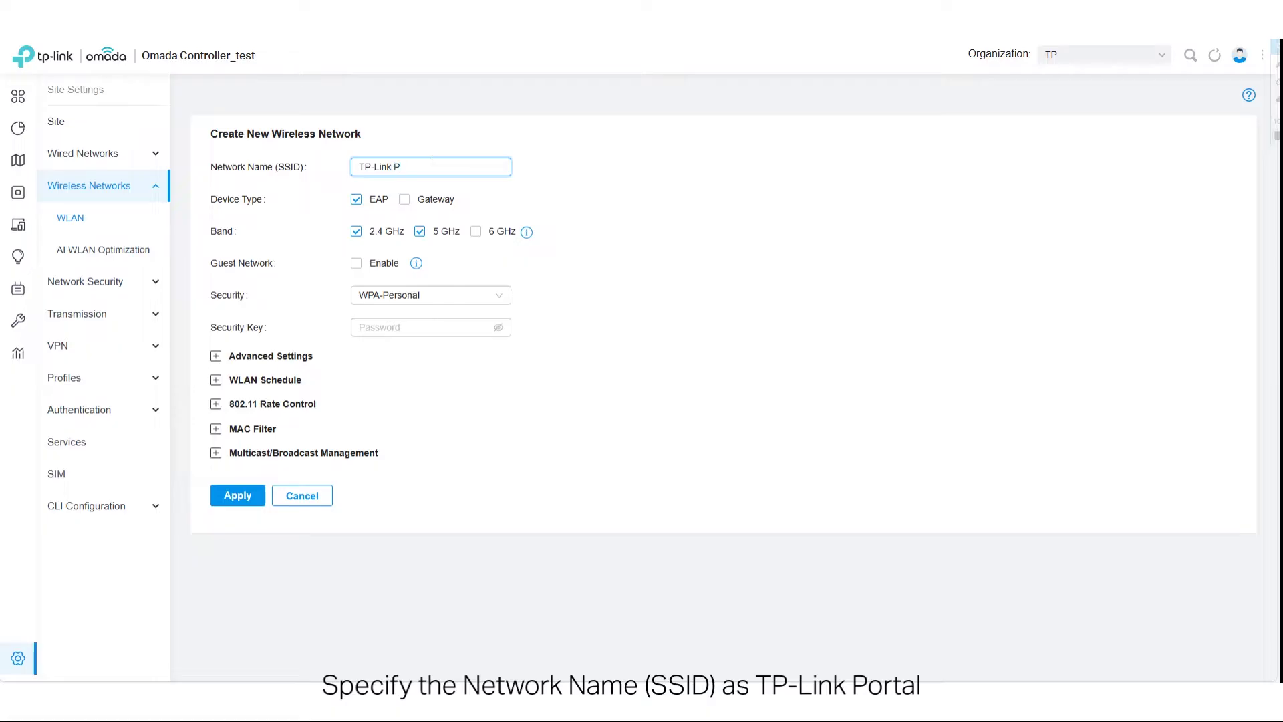
text(ortal)
click(428, 304)
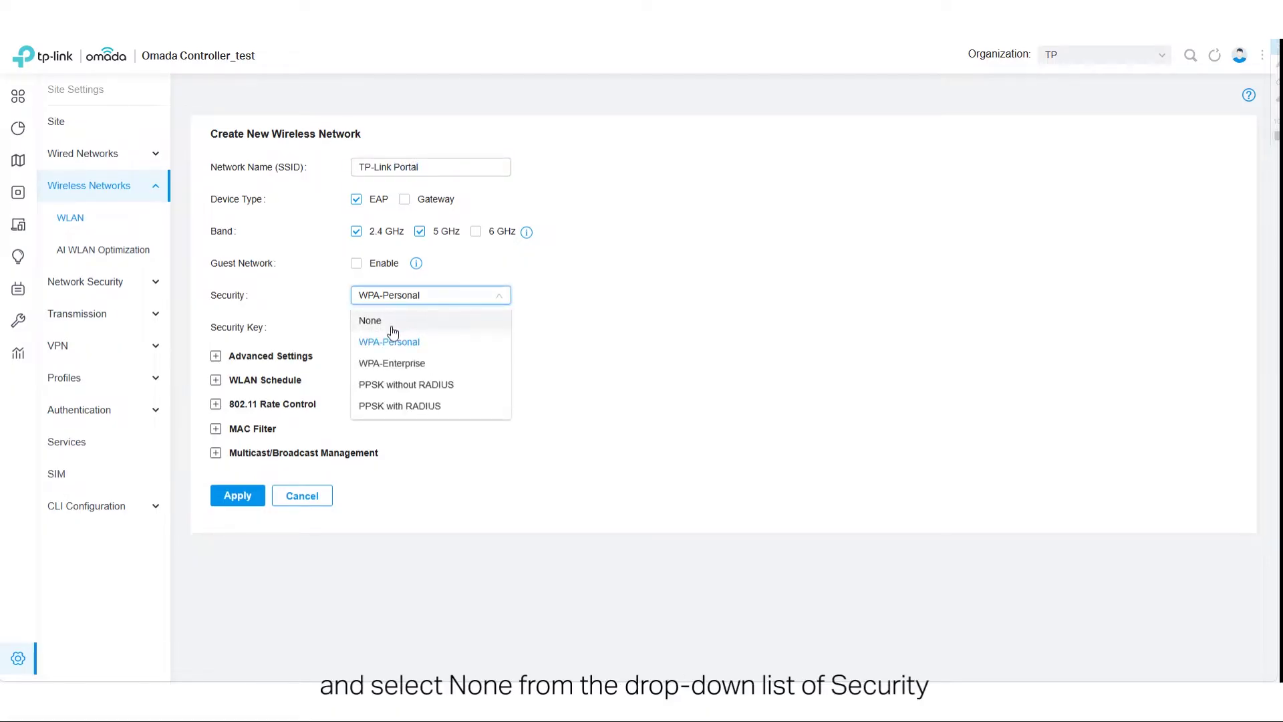
click(414, 320)
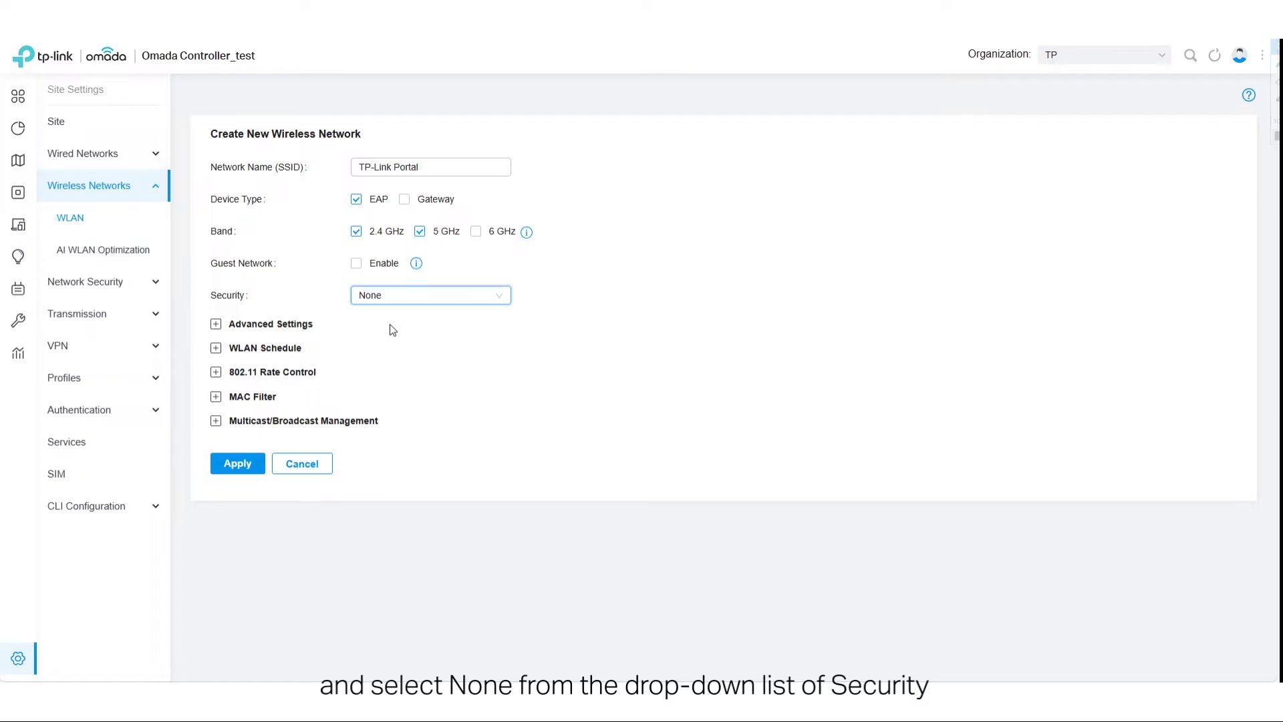
click(259, 467)
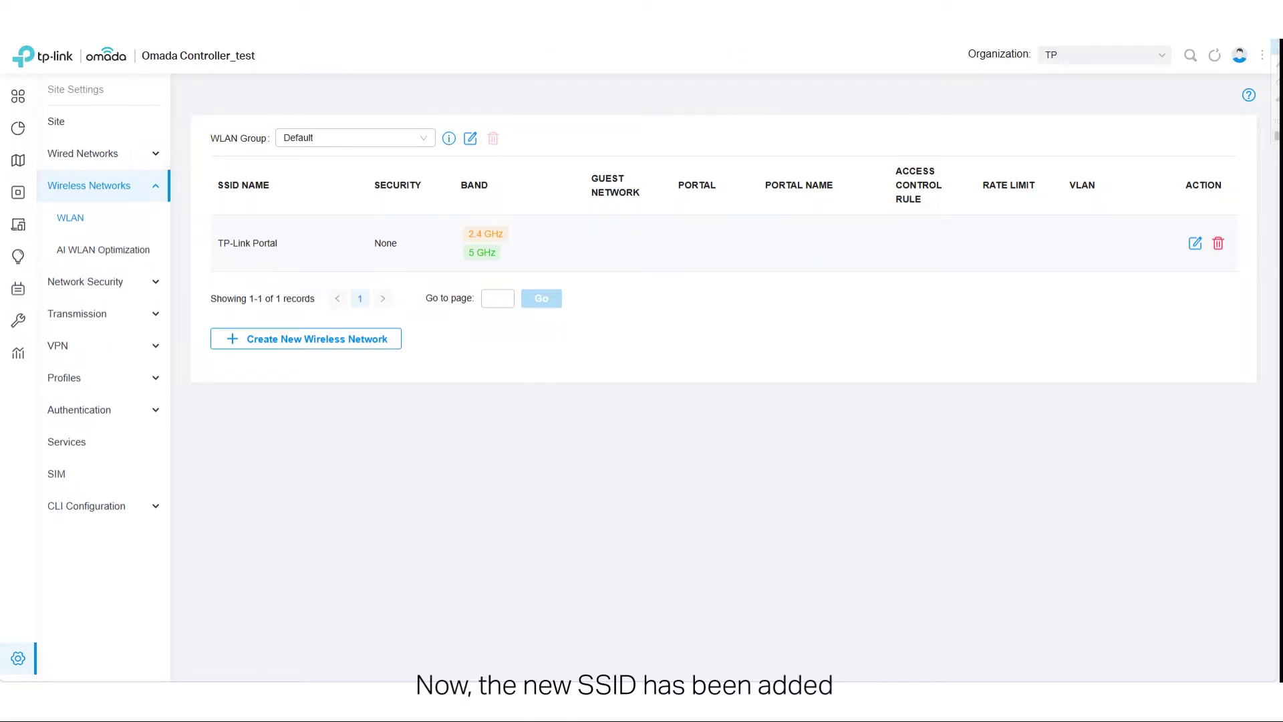
click(26, 661)
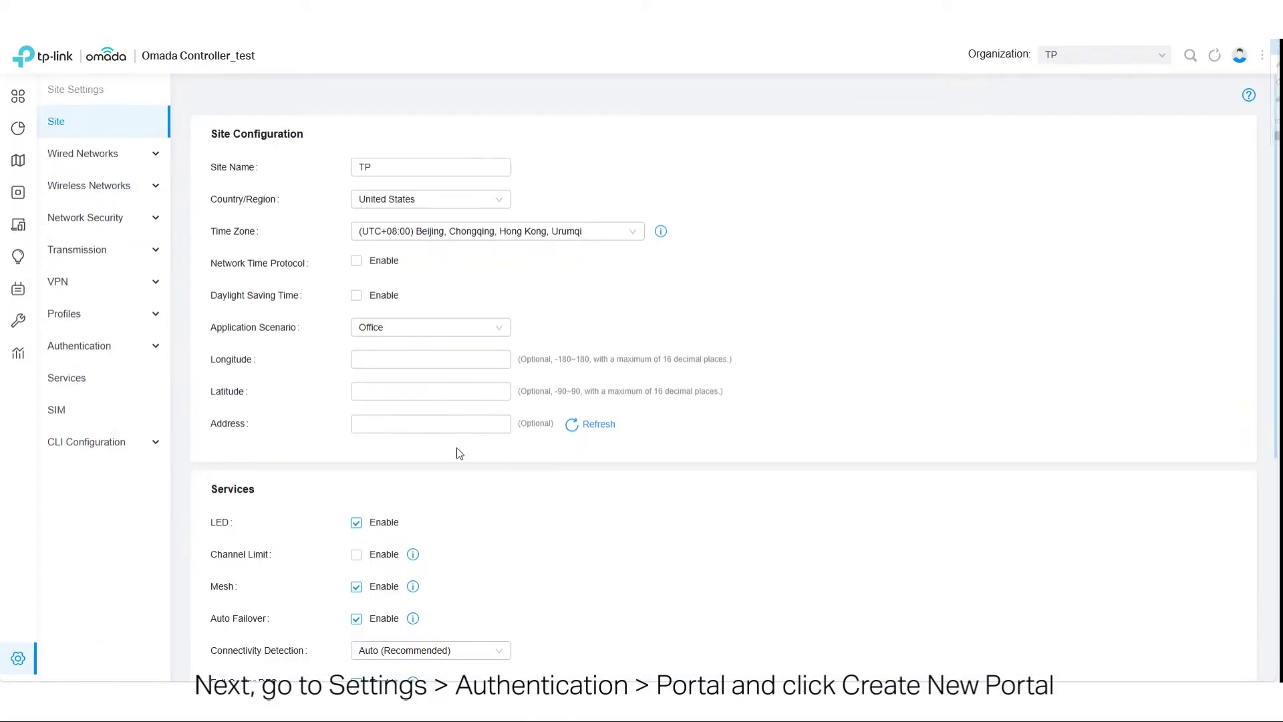
Create a portal named 'tplink hotspot', switched on for the TP-Link Portal network
click(82, 354)
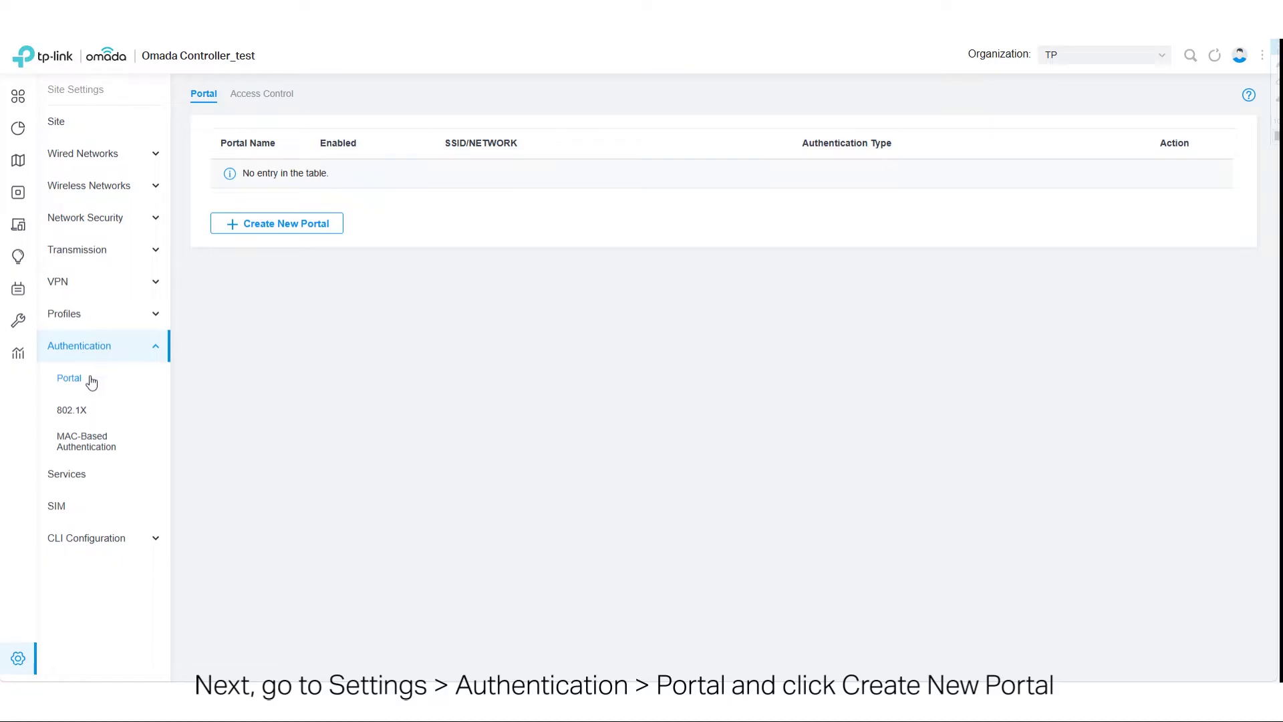
click(253, 222)
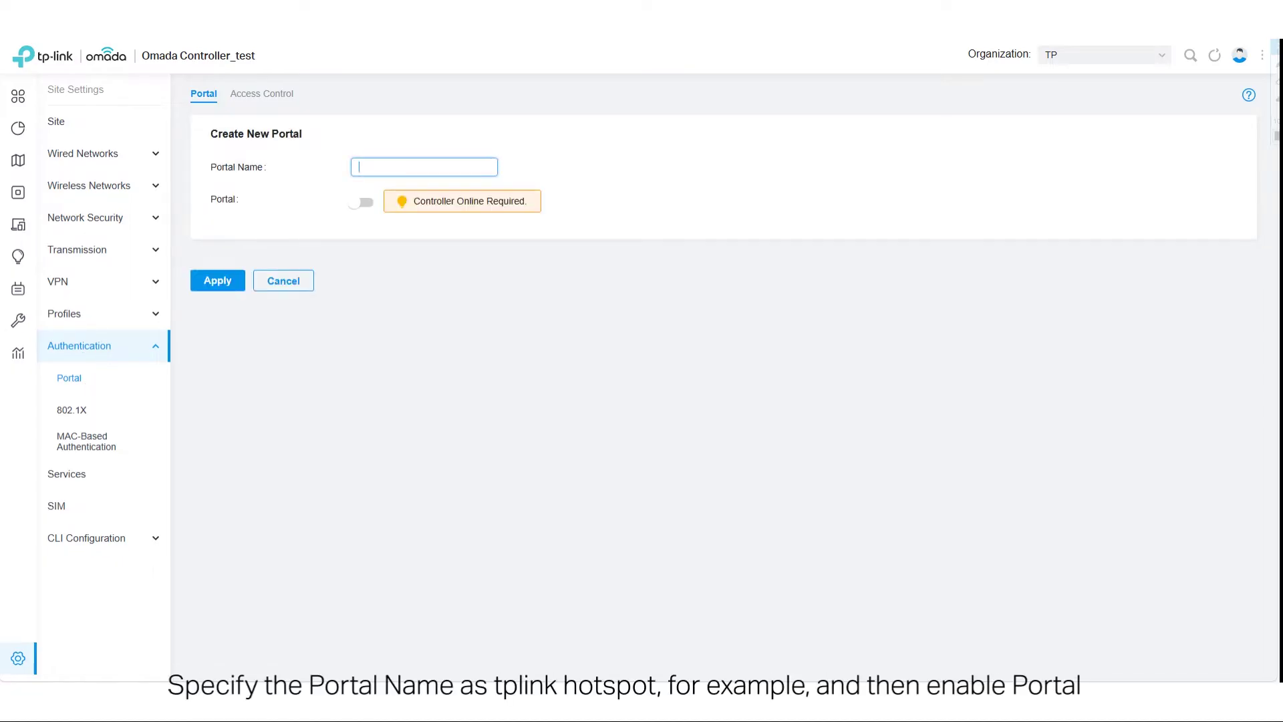
text(tplink hotspot)
click(360, 203)
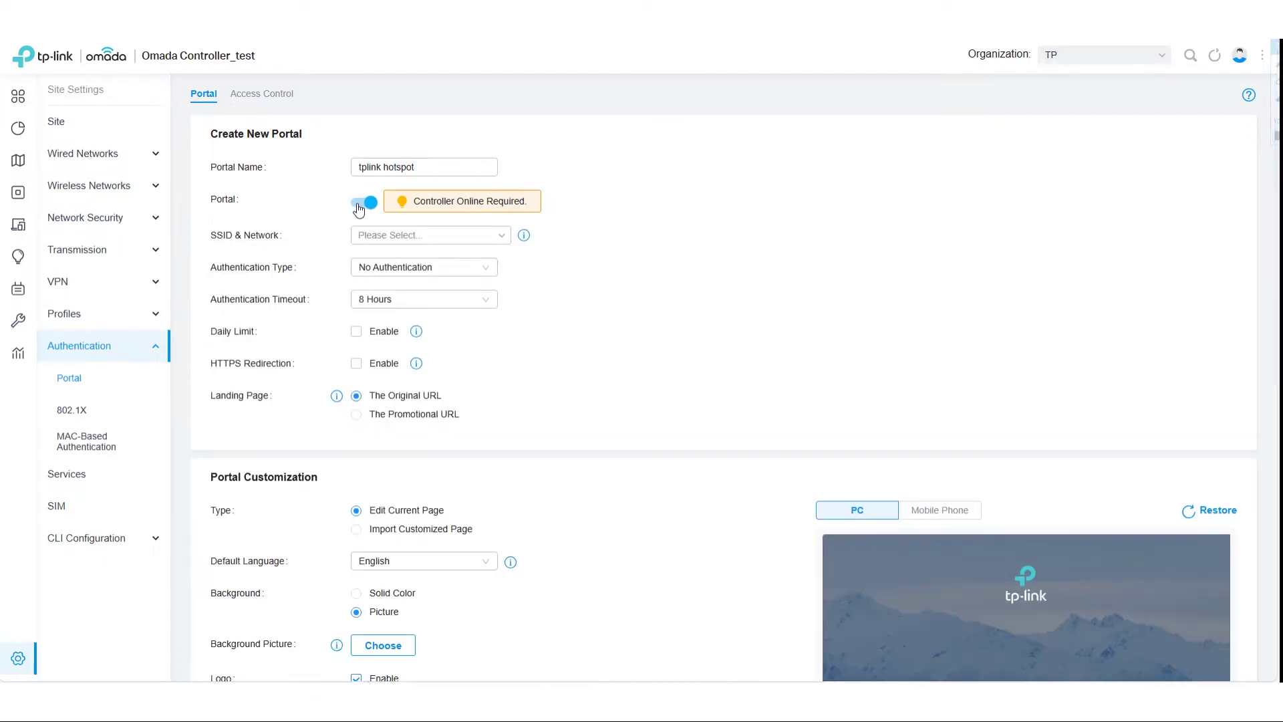
click(375, 235)
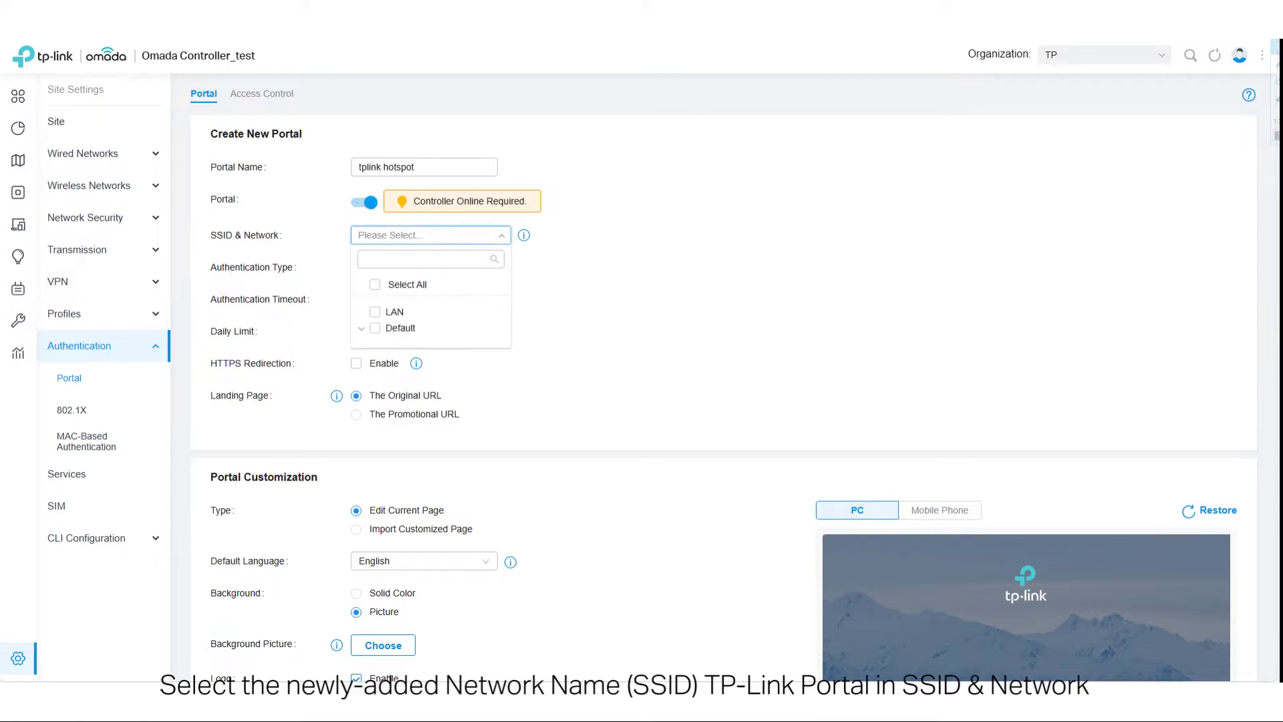
click(366, 328)
click(386, 344)
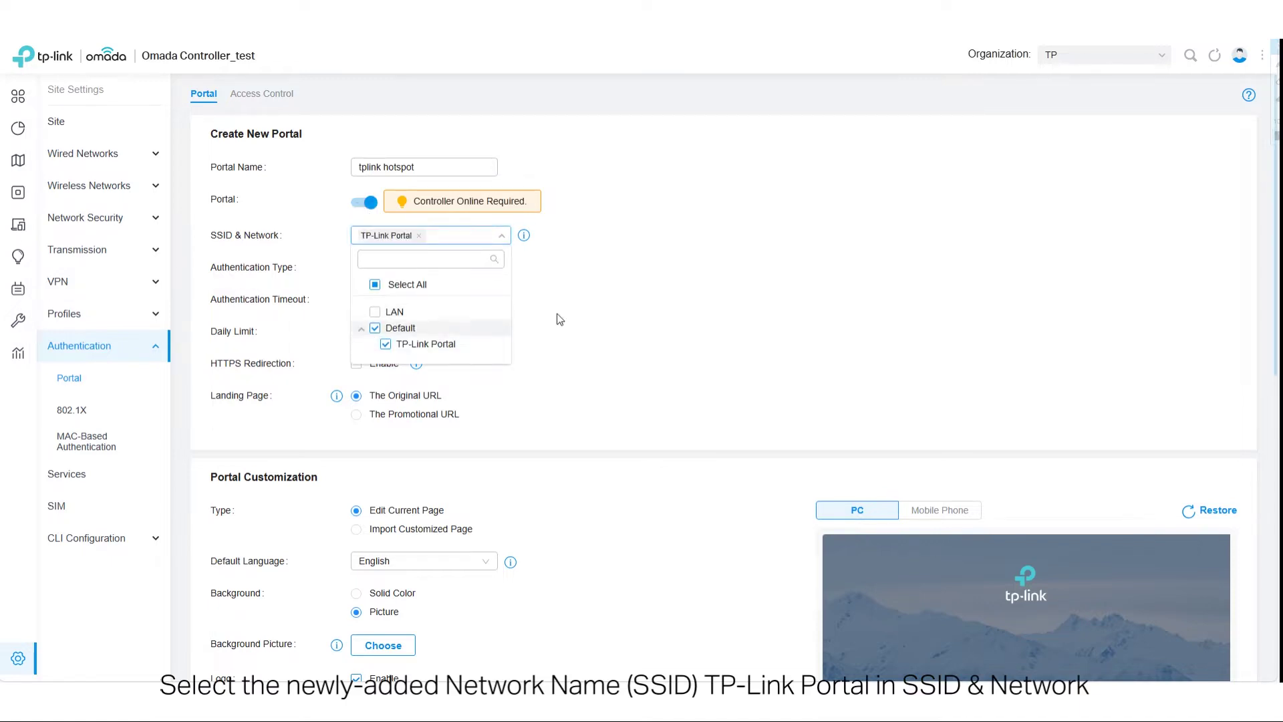
click(578, 314)
Set the portal's authentication type to Hotspot with Voucher enabled
click(449, 269)
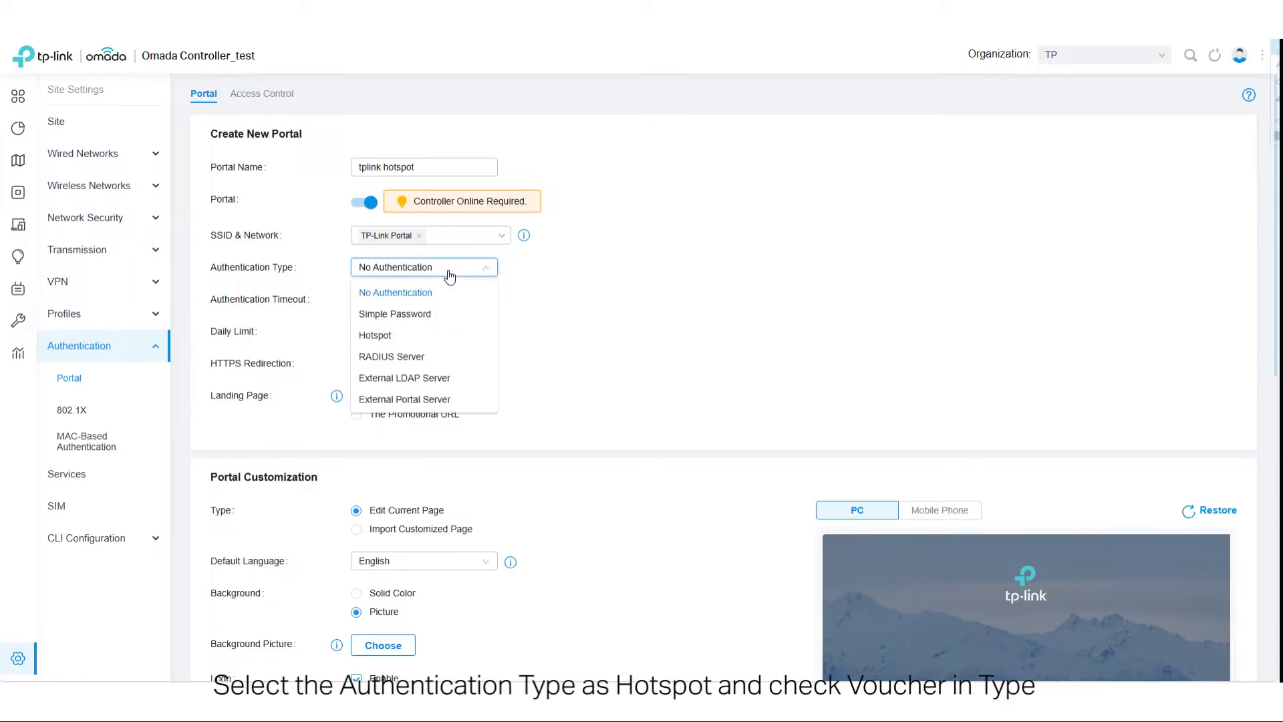
click(391, 337)
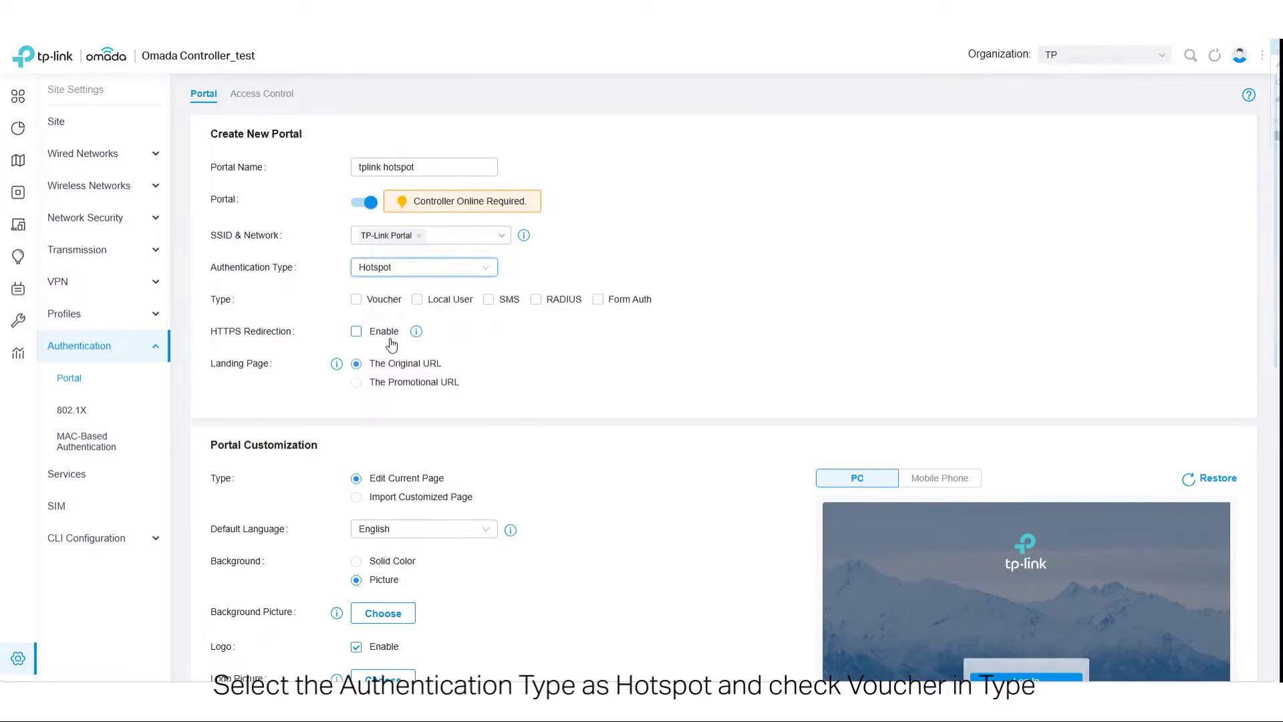
click(357, 299)
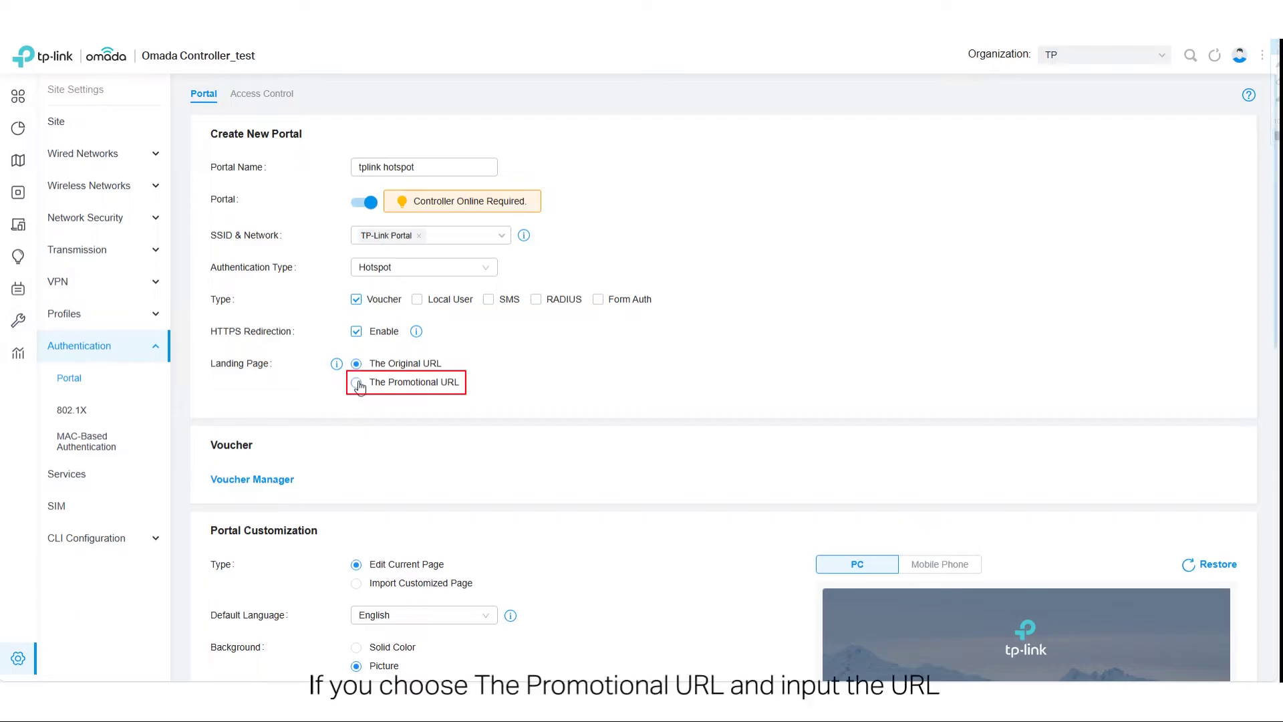
click(356, 382)
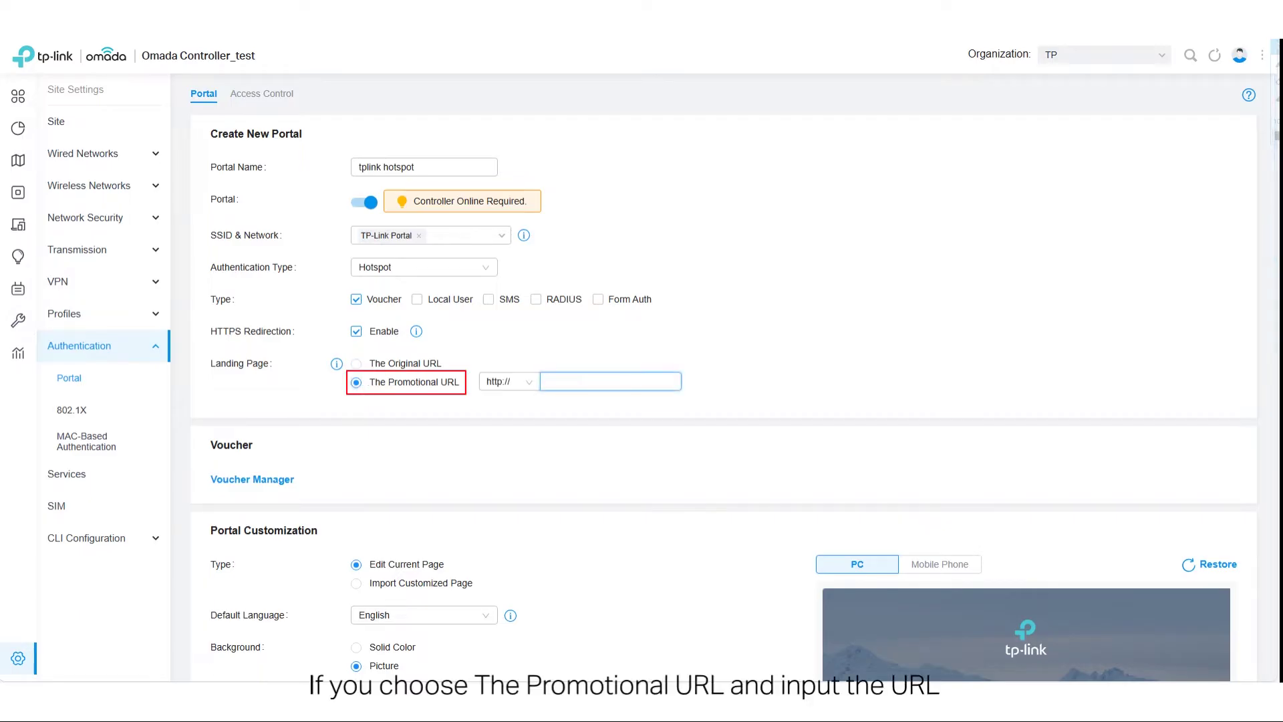
text(www.tp-link.com/en/)
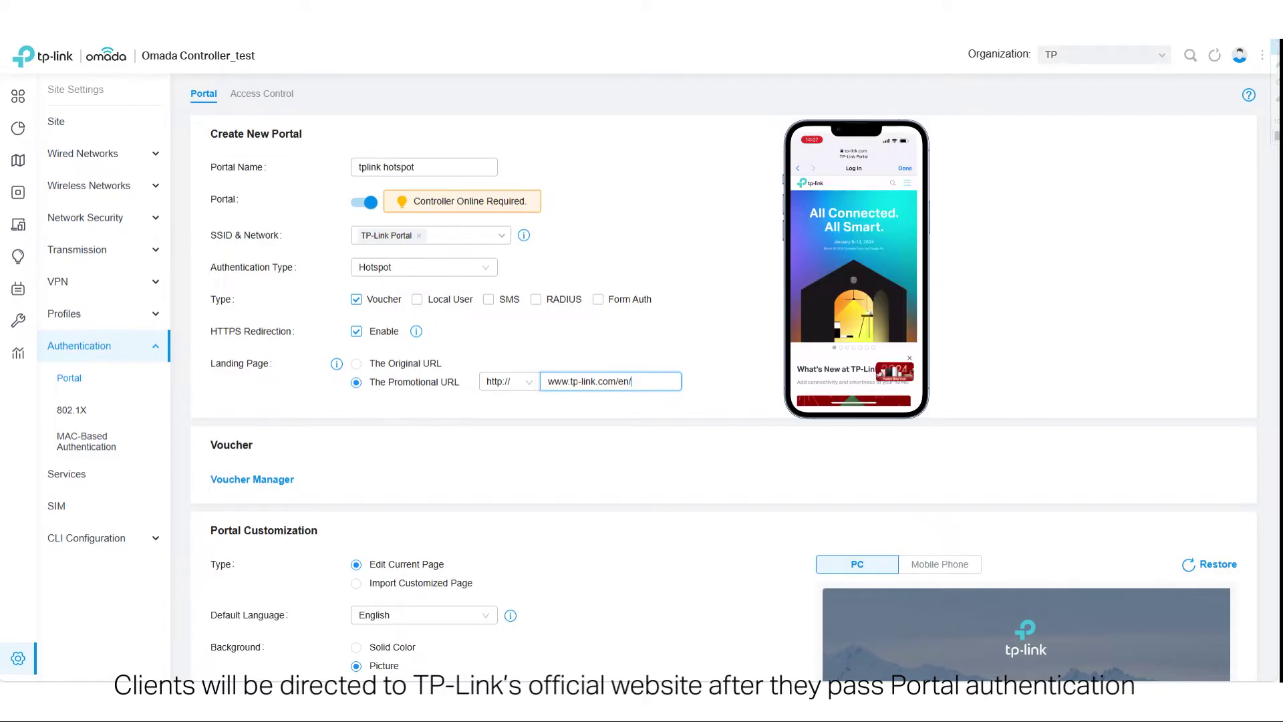
scroll(392, 653, down, 15)
click(218, 621)
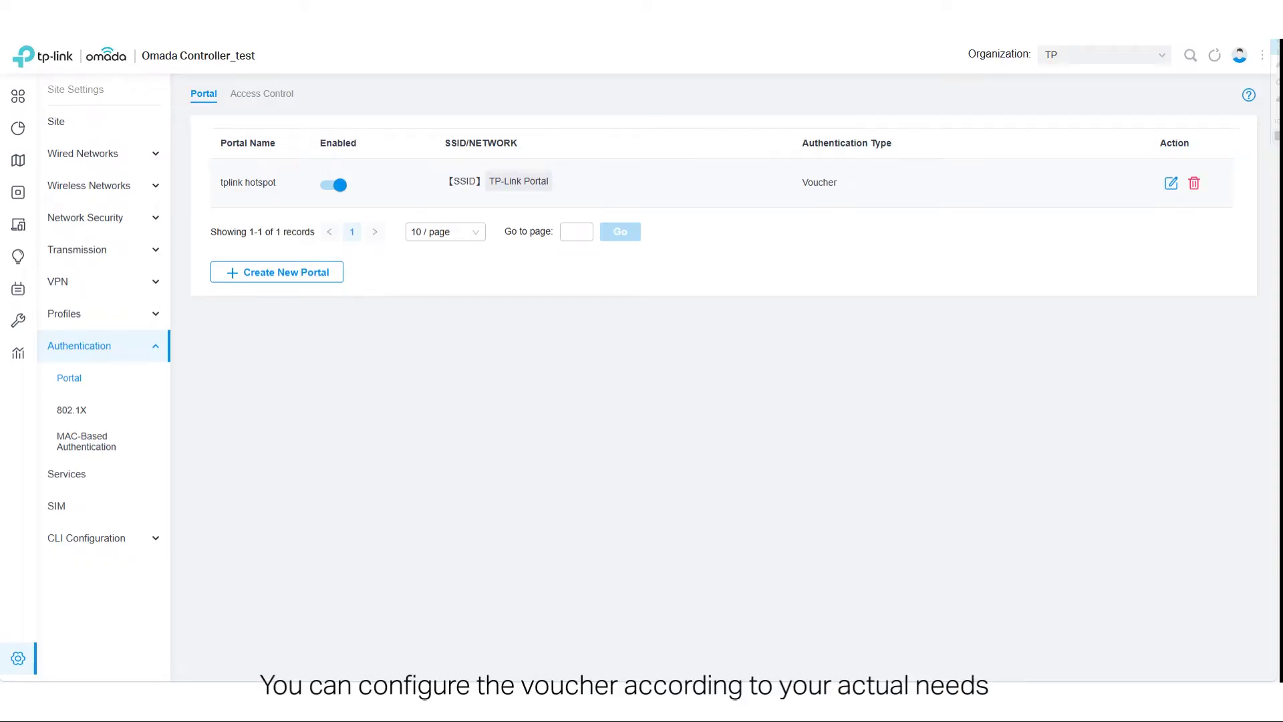
Switch to Hotspot Manager and open a new form under Vouchers > Voucher Groups
click(1099, 56)
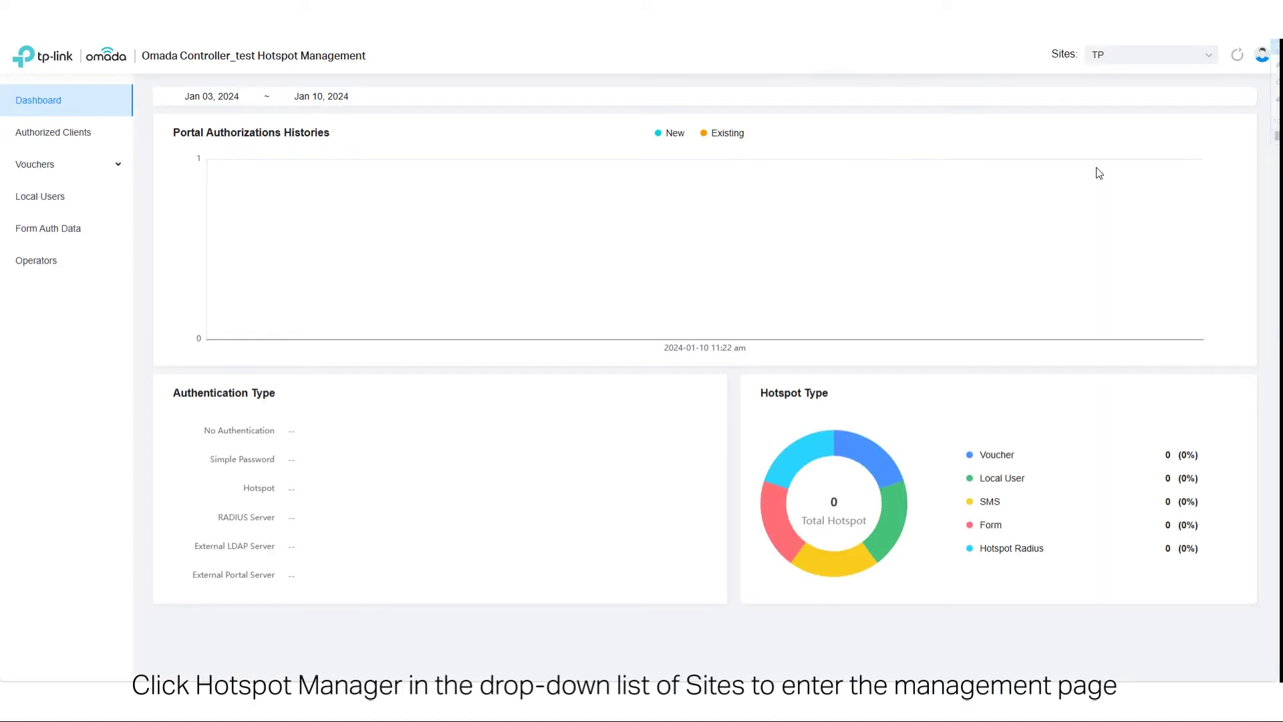
click(30, 173)
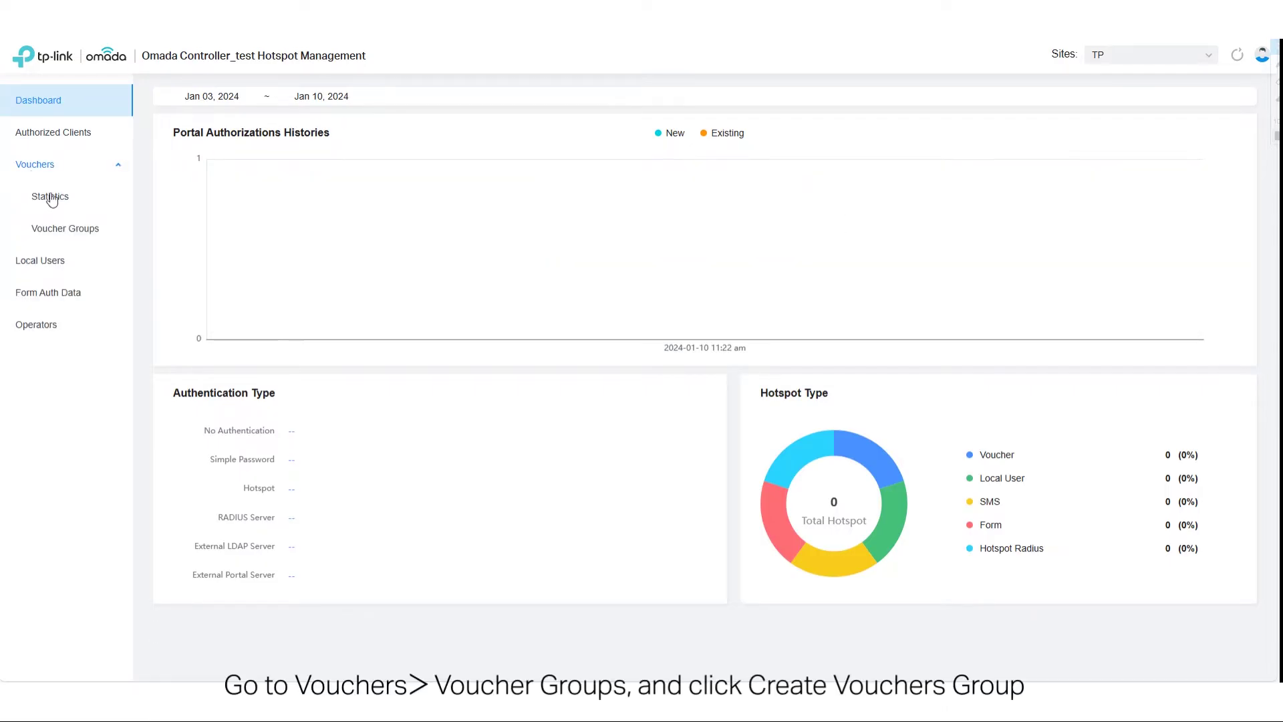
click(70, 230)
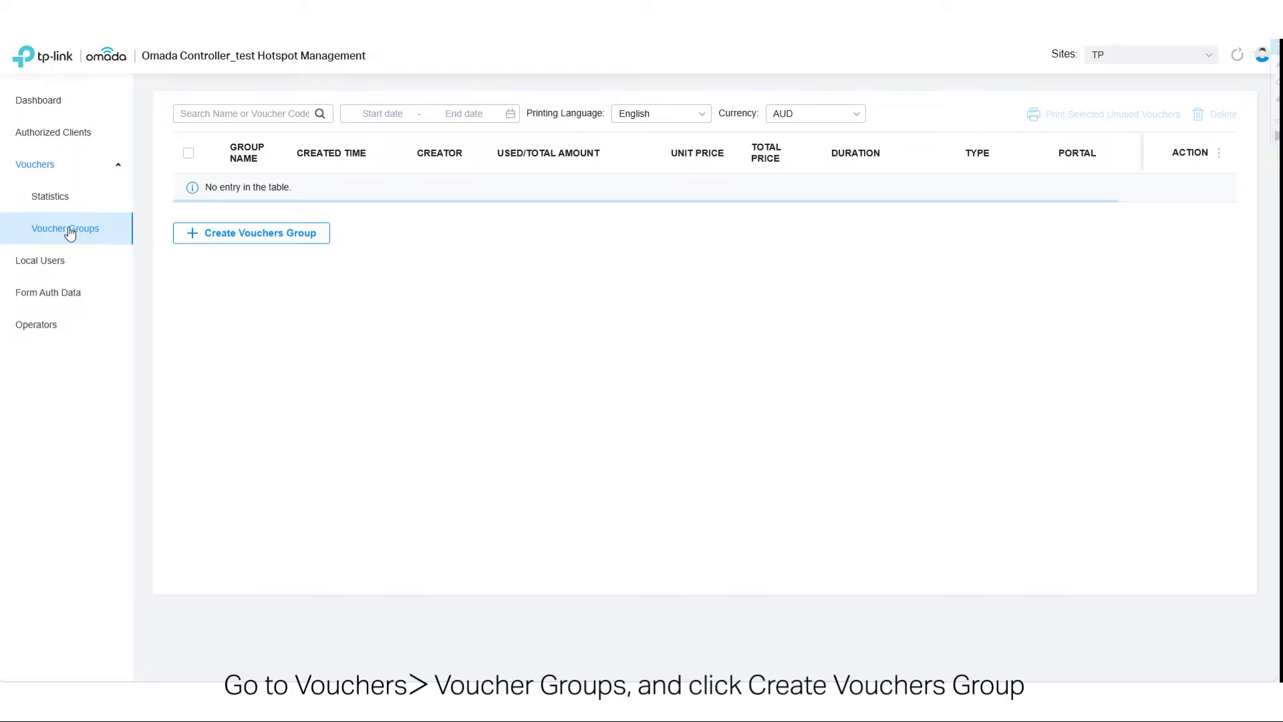
click(184, 239)
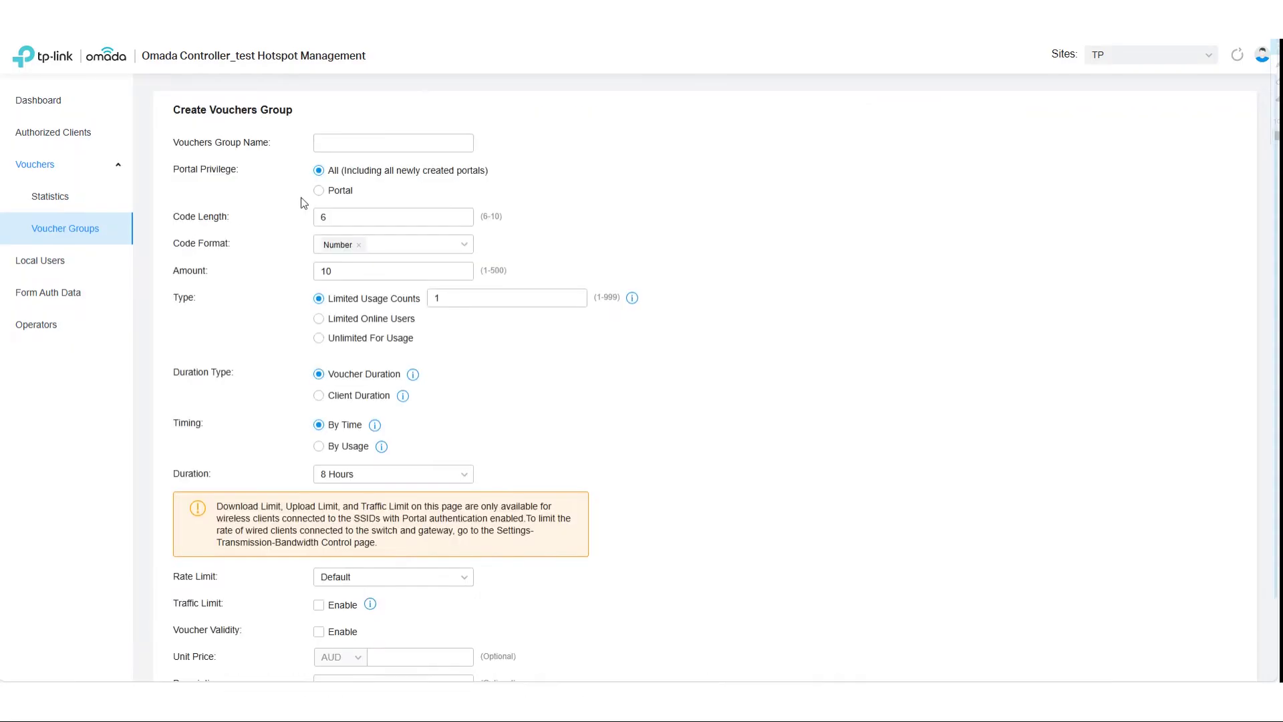
Name the voucher group 'TP-Link Voucher' and restrict it to all chosen portals
click(341, 143)
text(TP-Link )
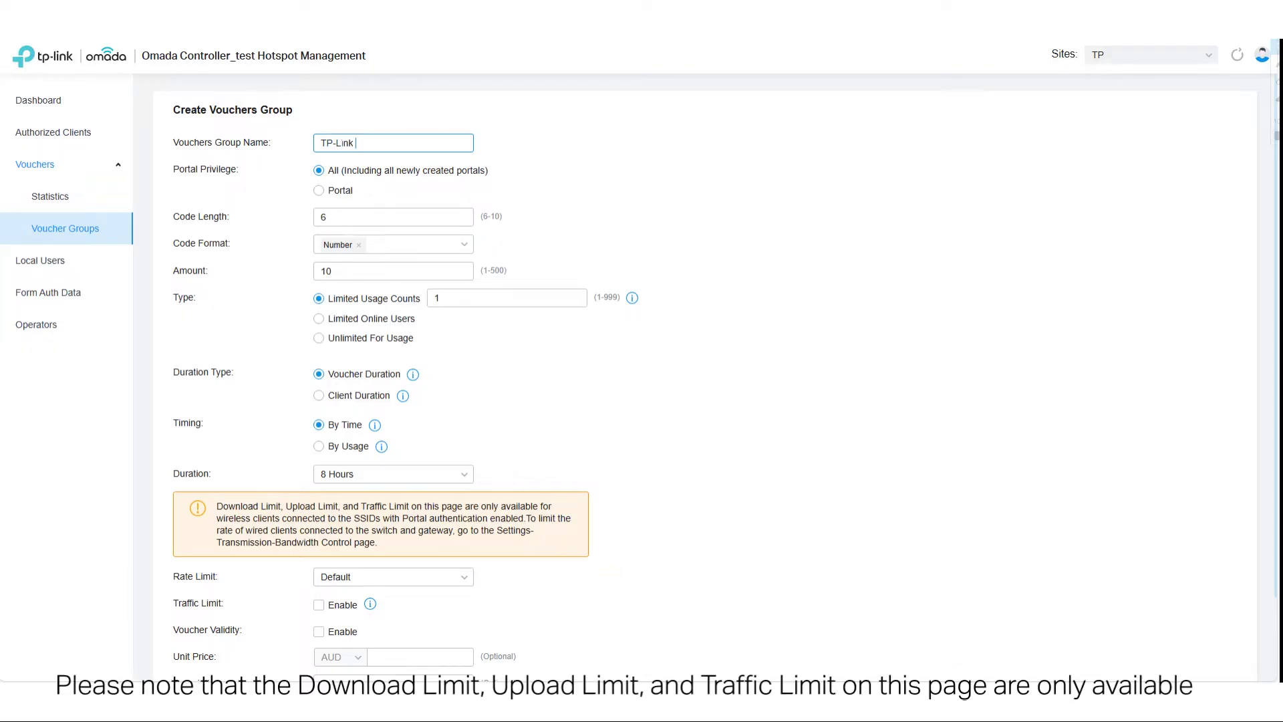
text(Voucher)
click(318, 191)
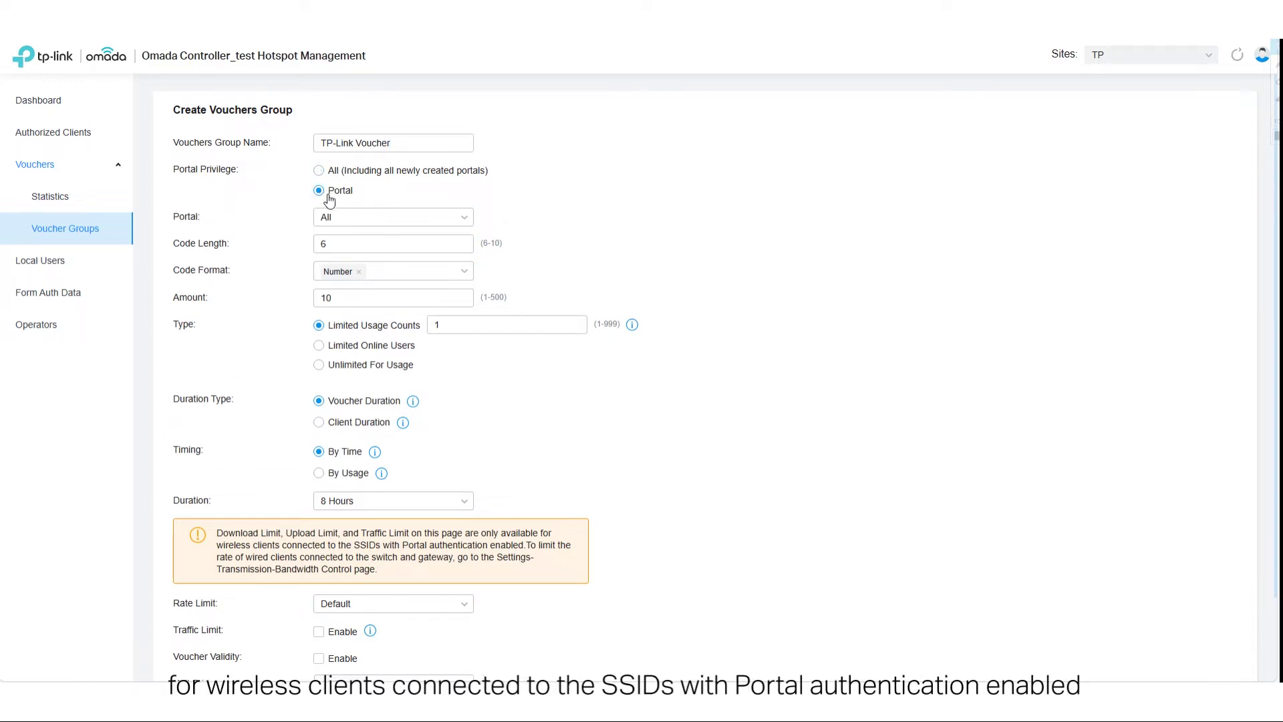
click(351, 218)
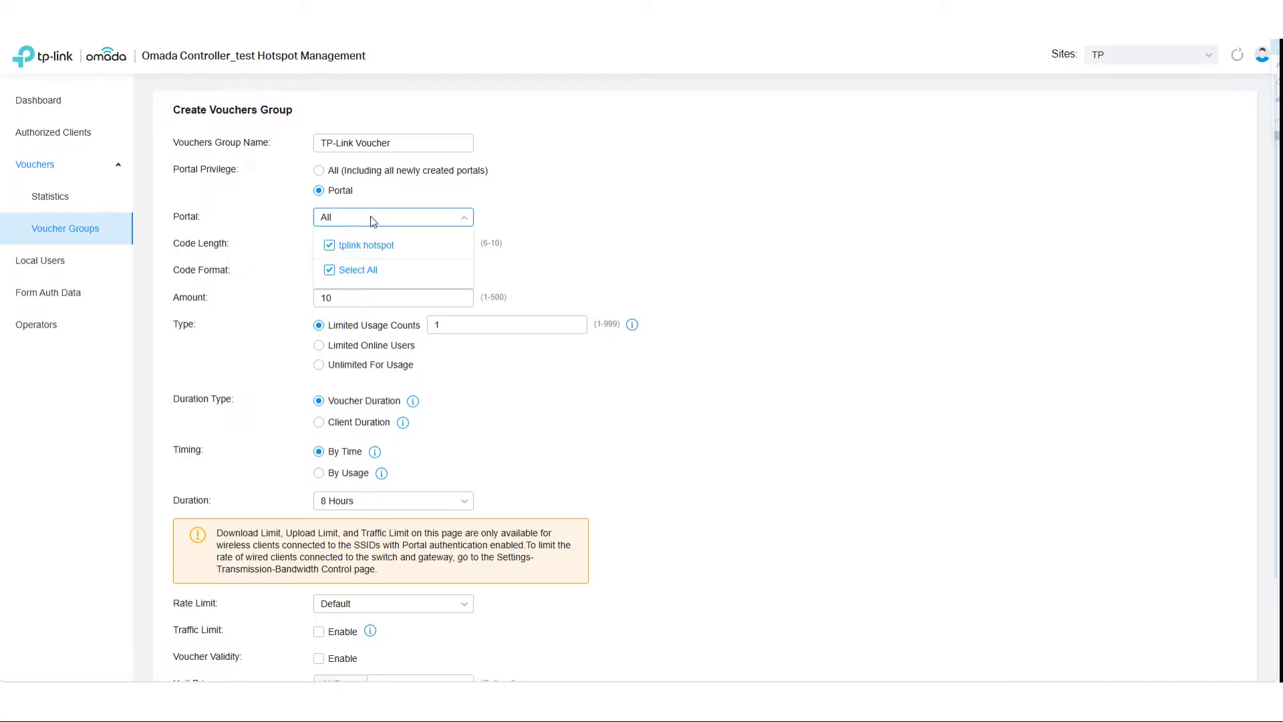
click(552, 218)
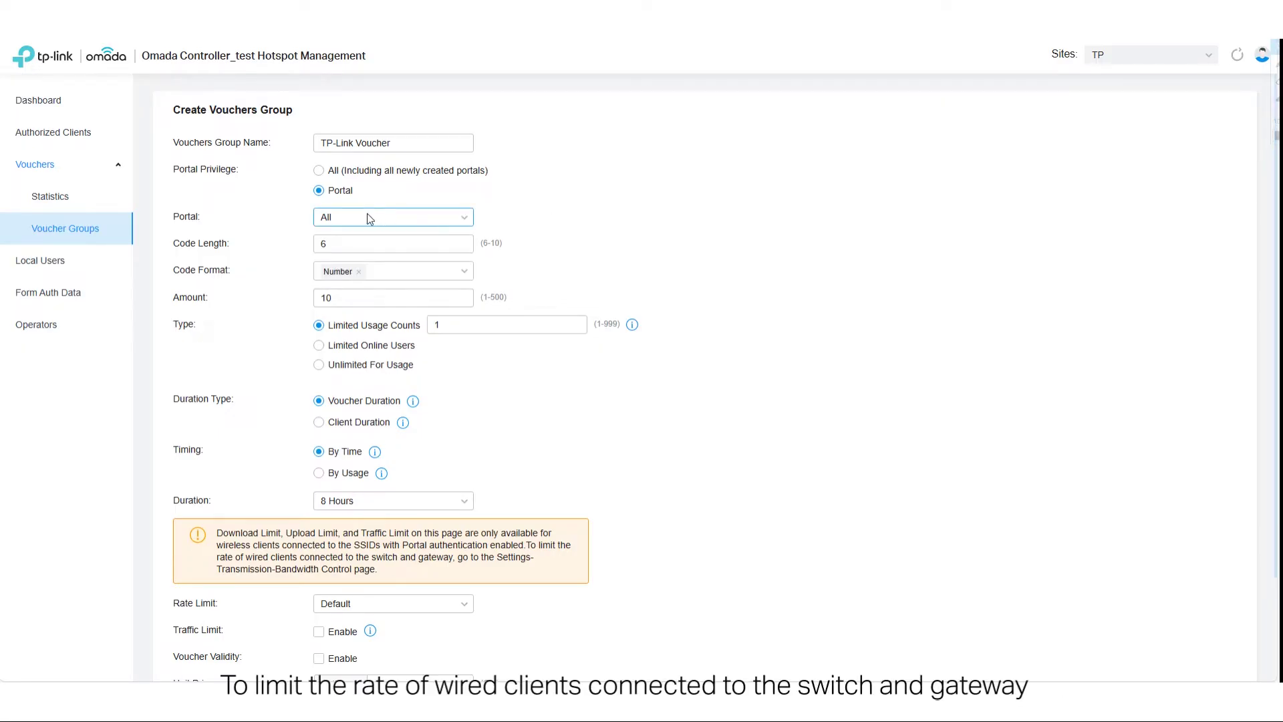
Set code length 8, amount 5, and limited usage counts of 5
drag(334, 244, 298, 246)
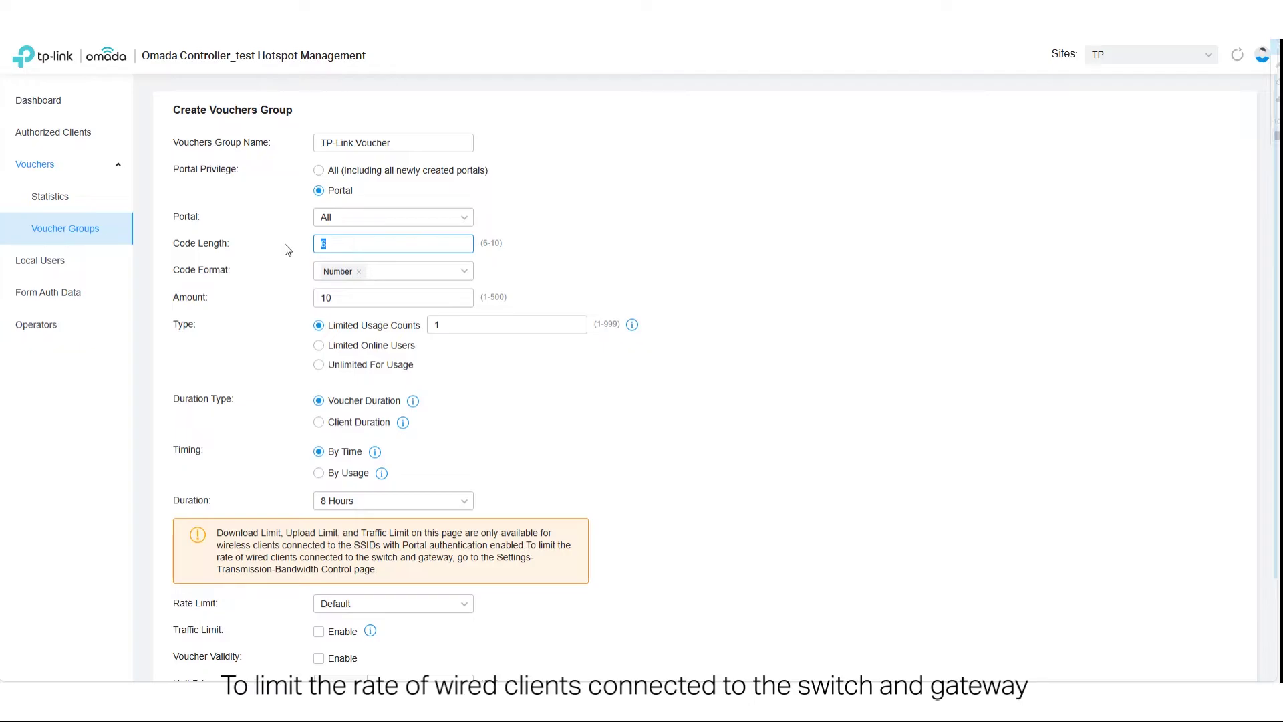
text(8)
drag(332, 298, 317, 301)
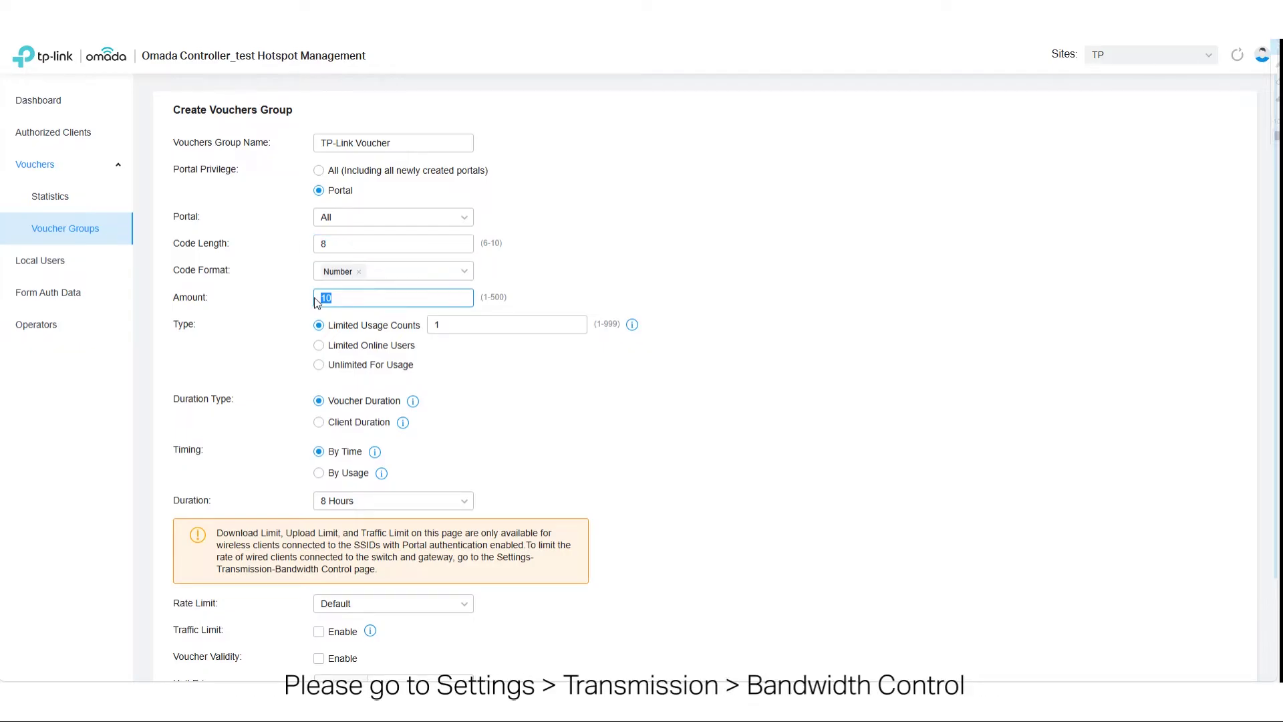
text(5)
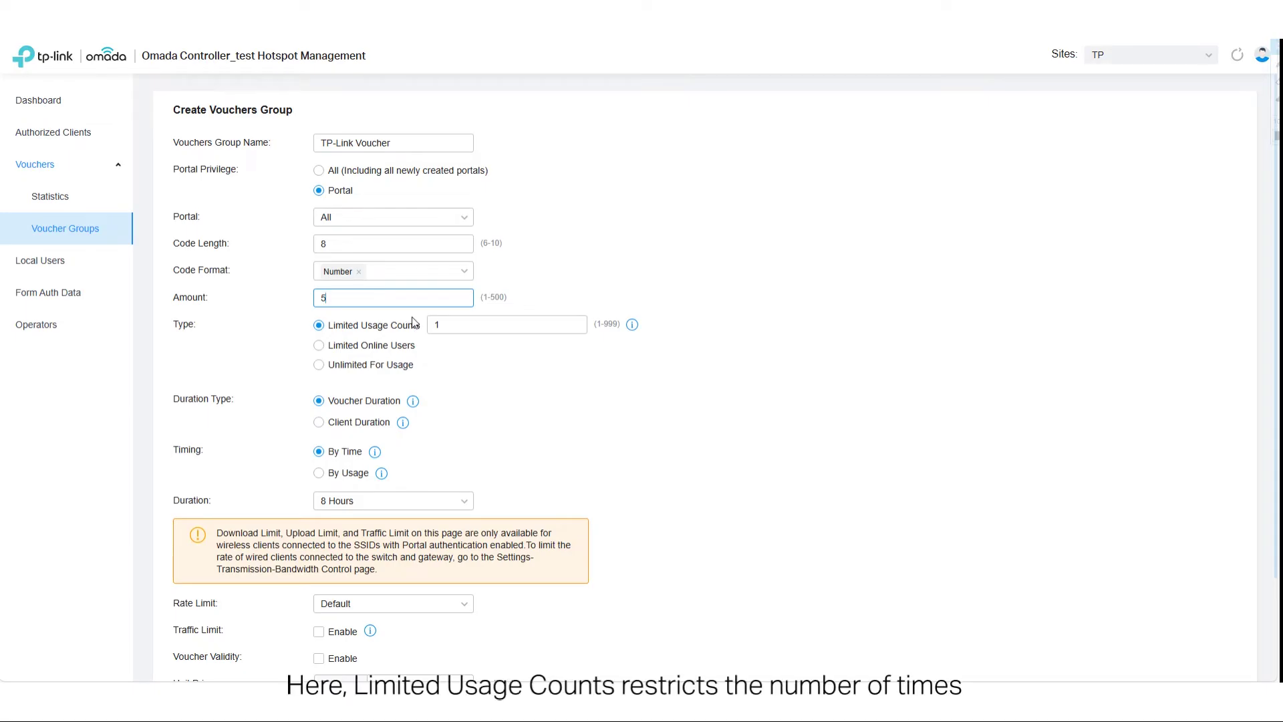
key(Tab)
text(5)
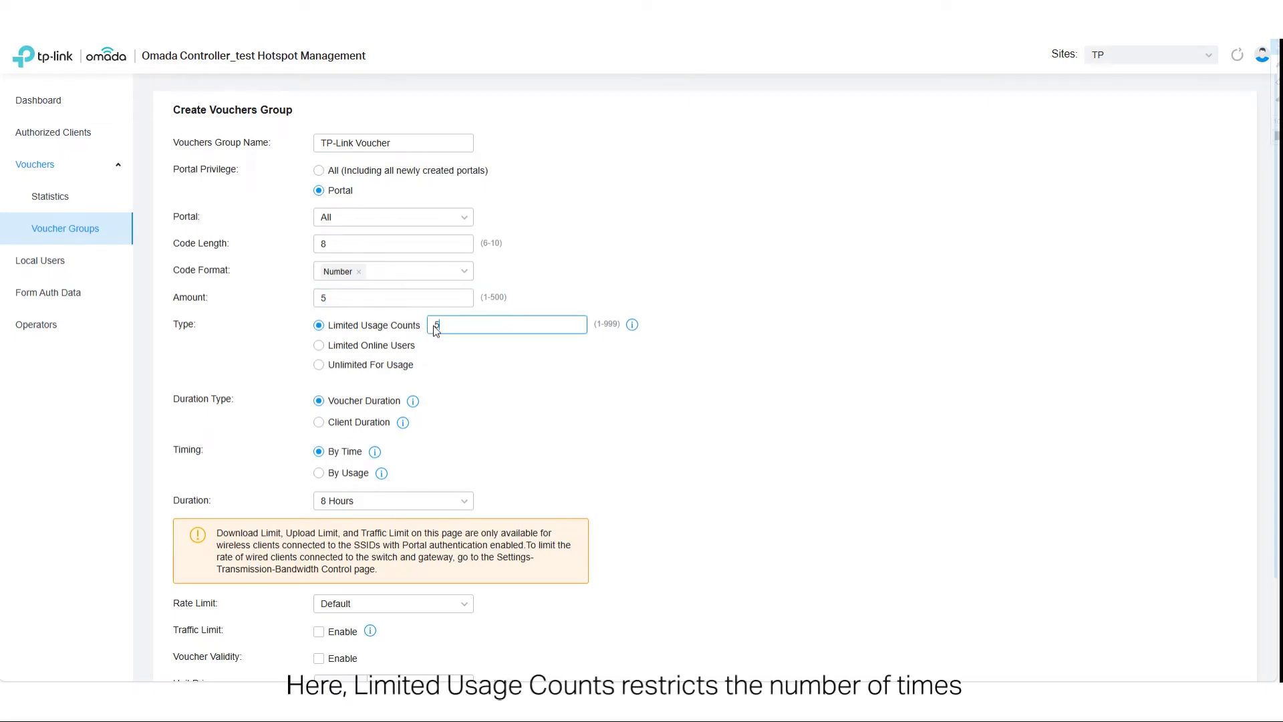
mouse_move(635, 329)
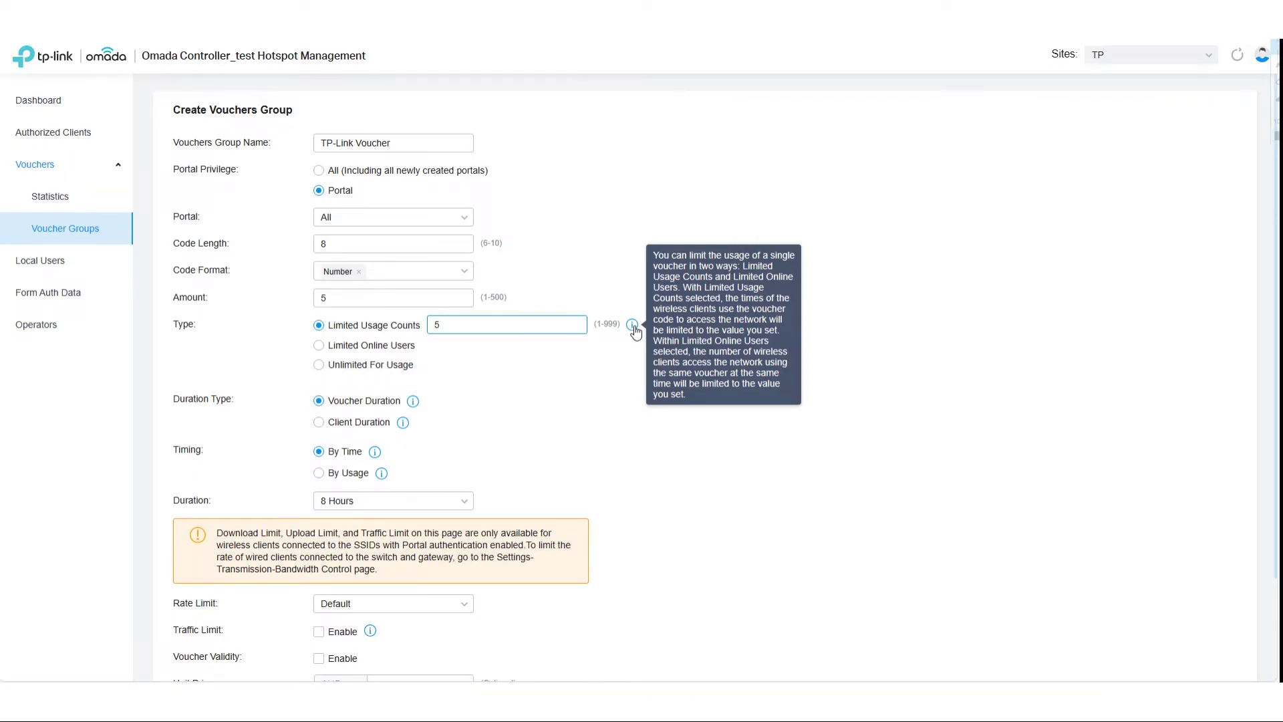
click(318, 346)
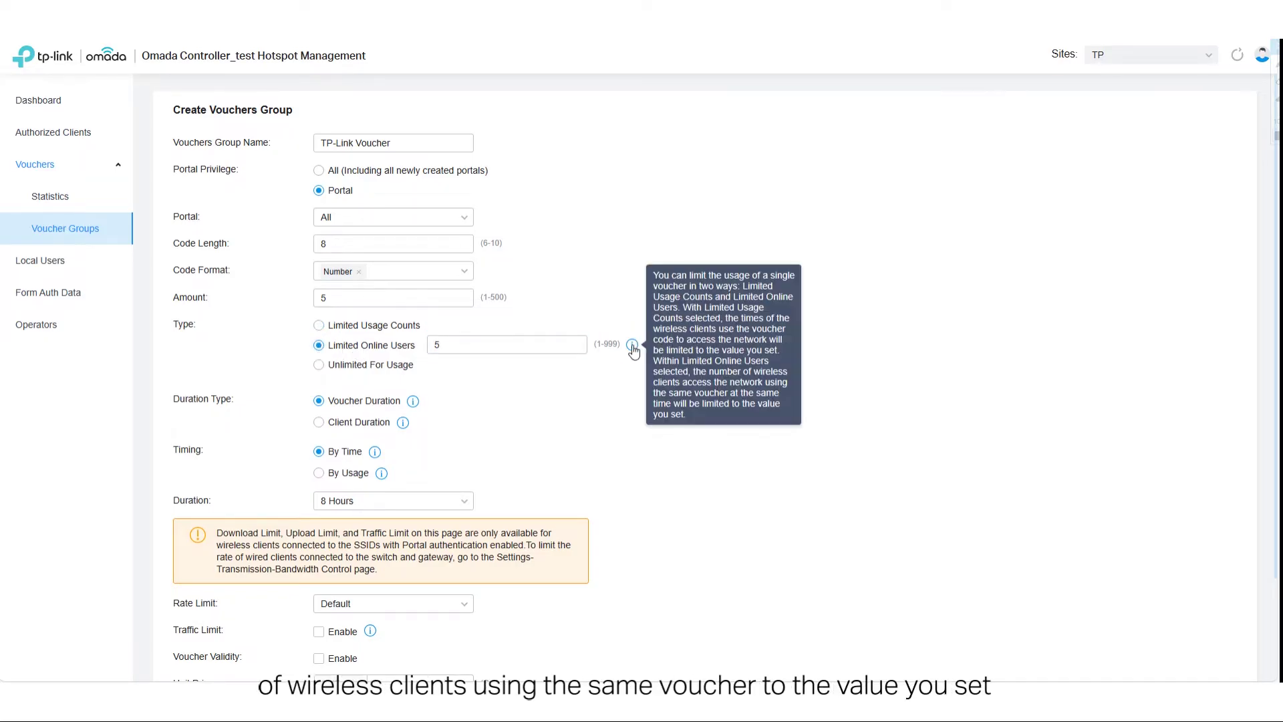
click(319, 326)
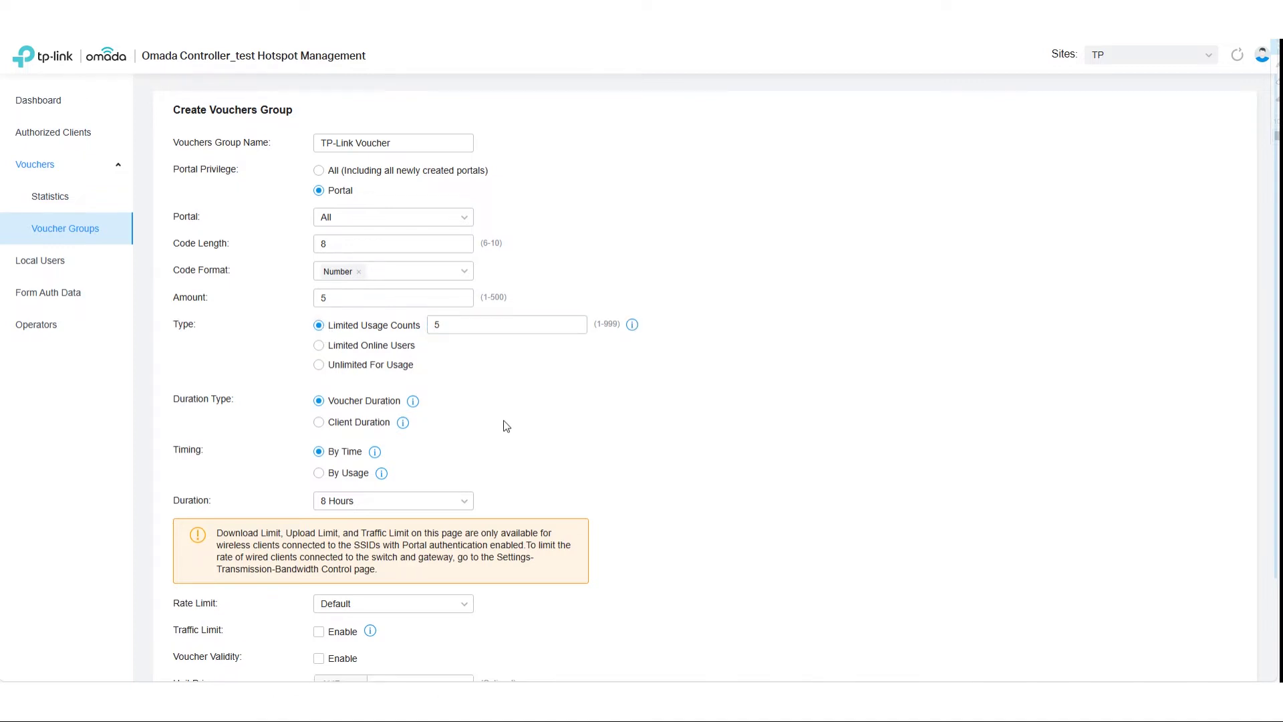
scroll(507, 426, down, 1)
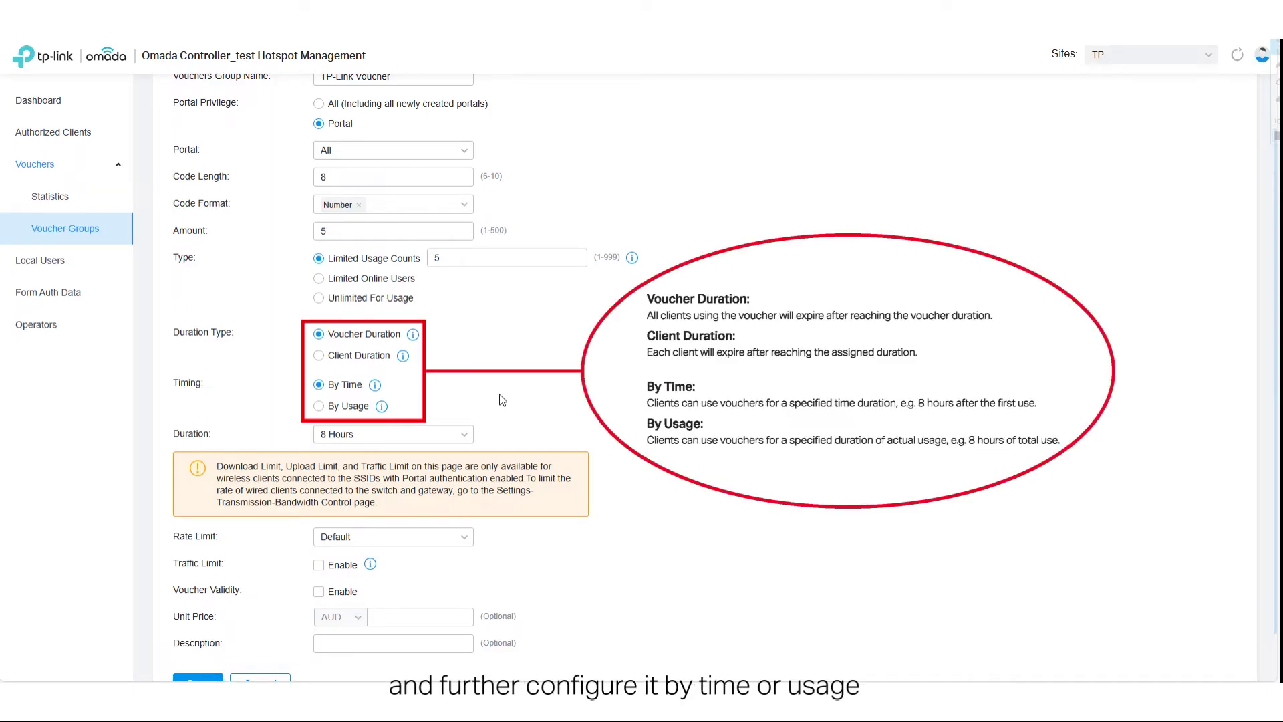
scroll(481, 466, down, 1)
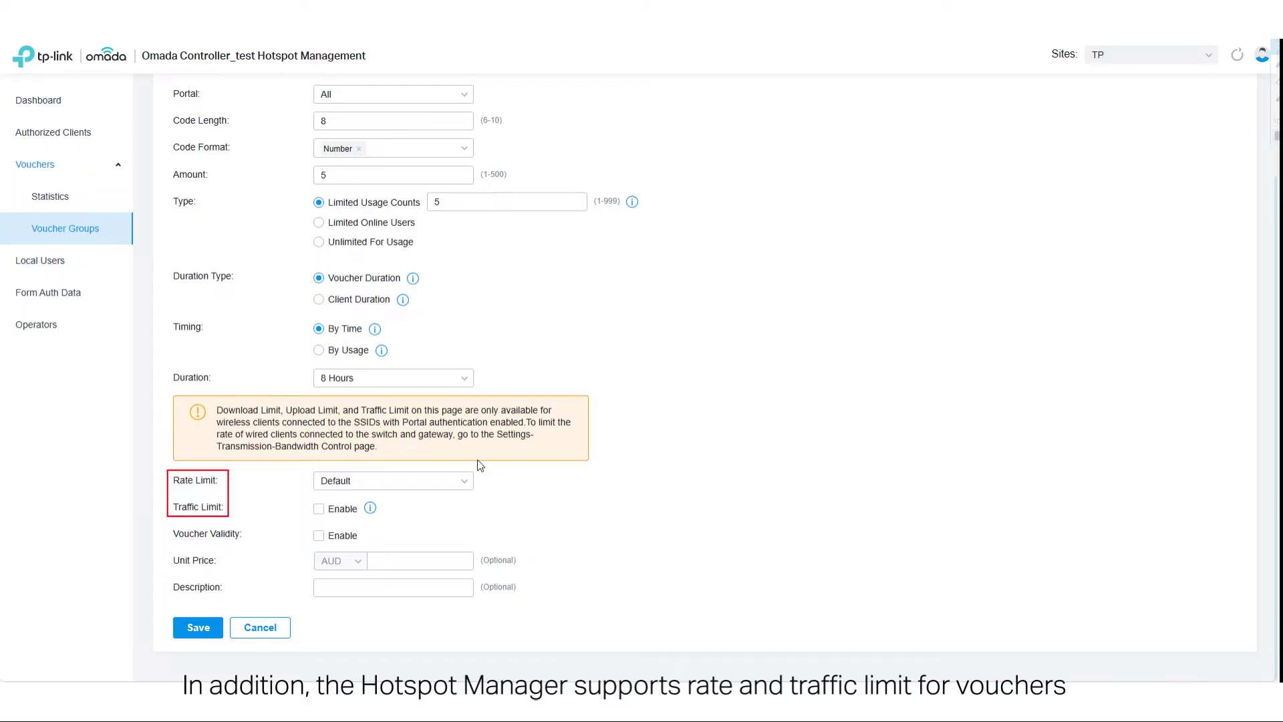
Set a custom rate limit of 20 Mbps download and 10 Mbps upload
click(462, 483)
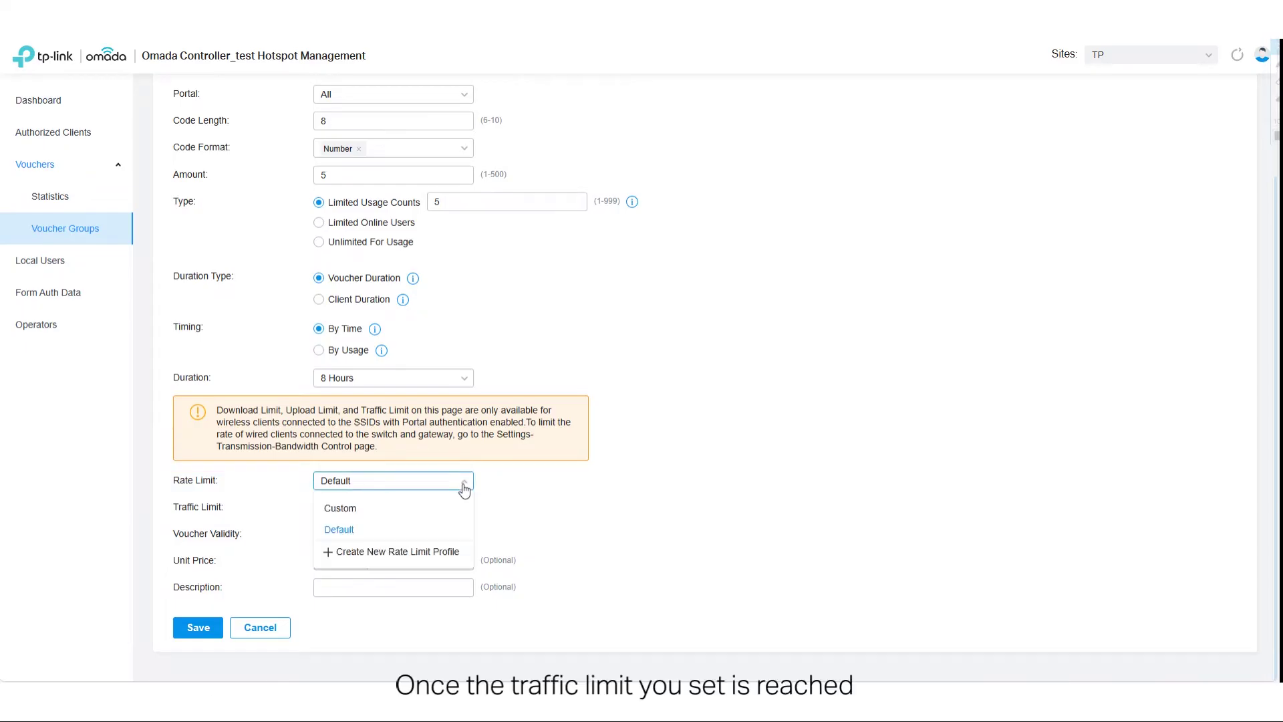
click(420, 506)
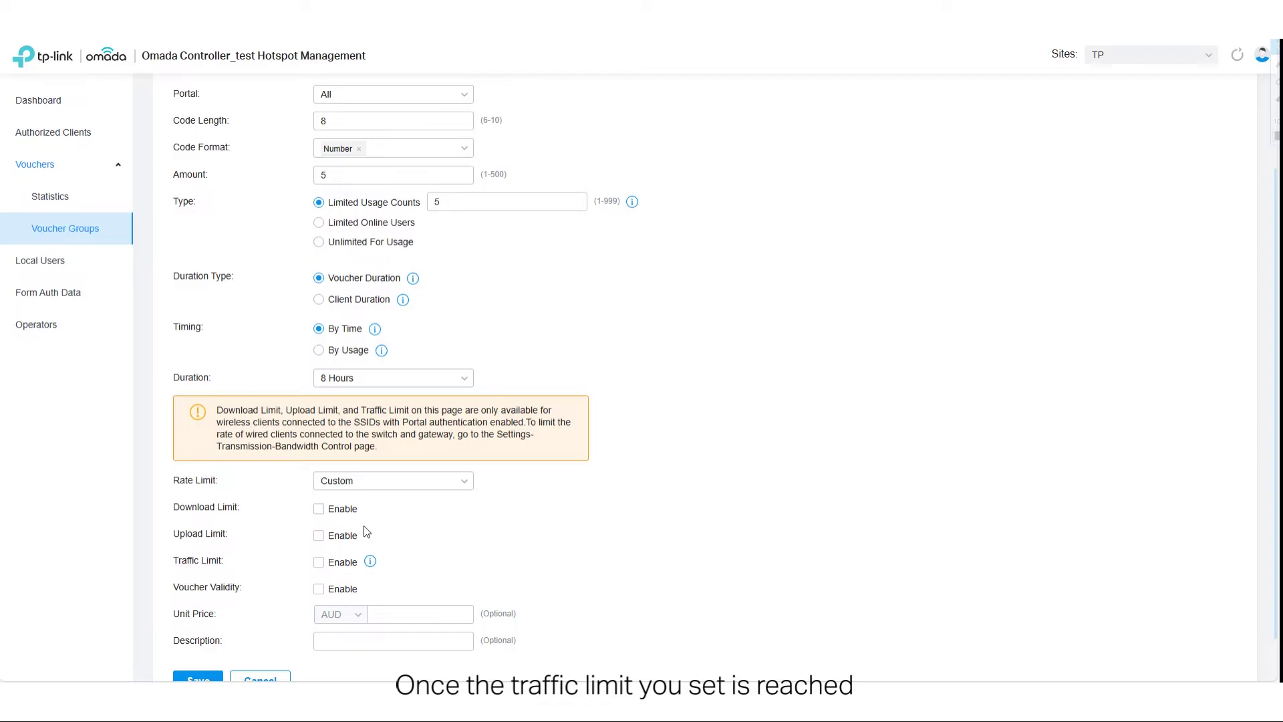
click(319, 510)
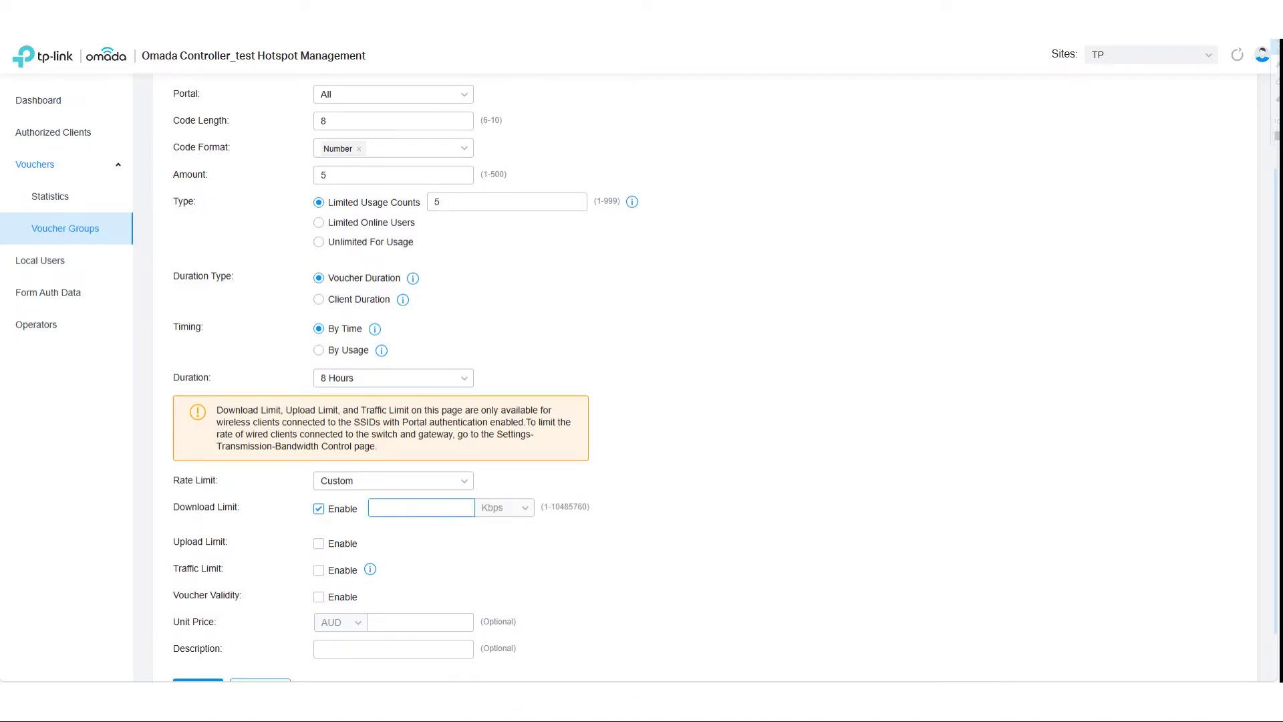
text(20)
click(525, 507)
click(496, 557)
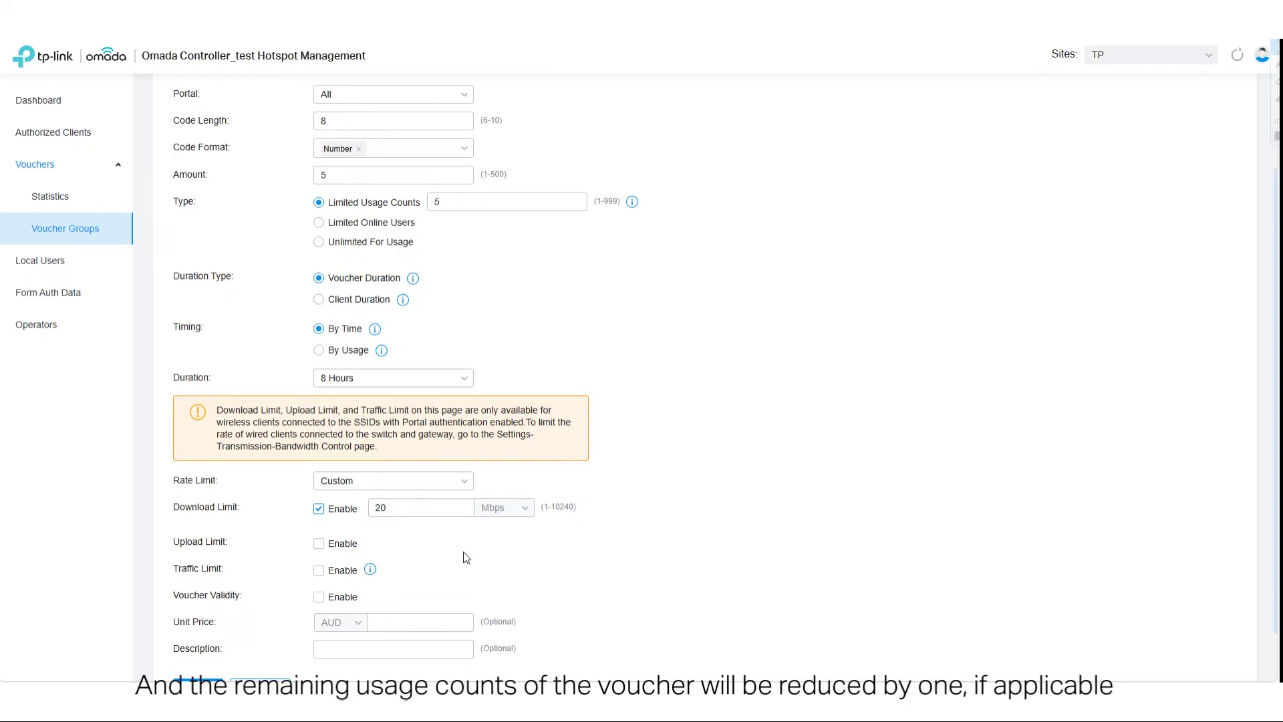
click(319, 543)
text(1)
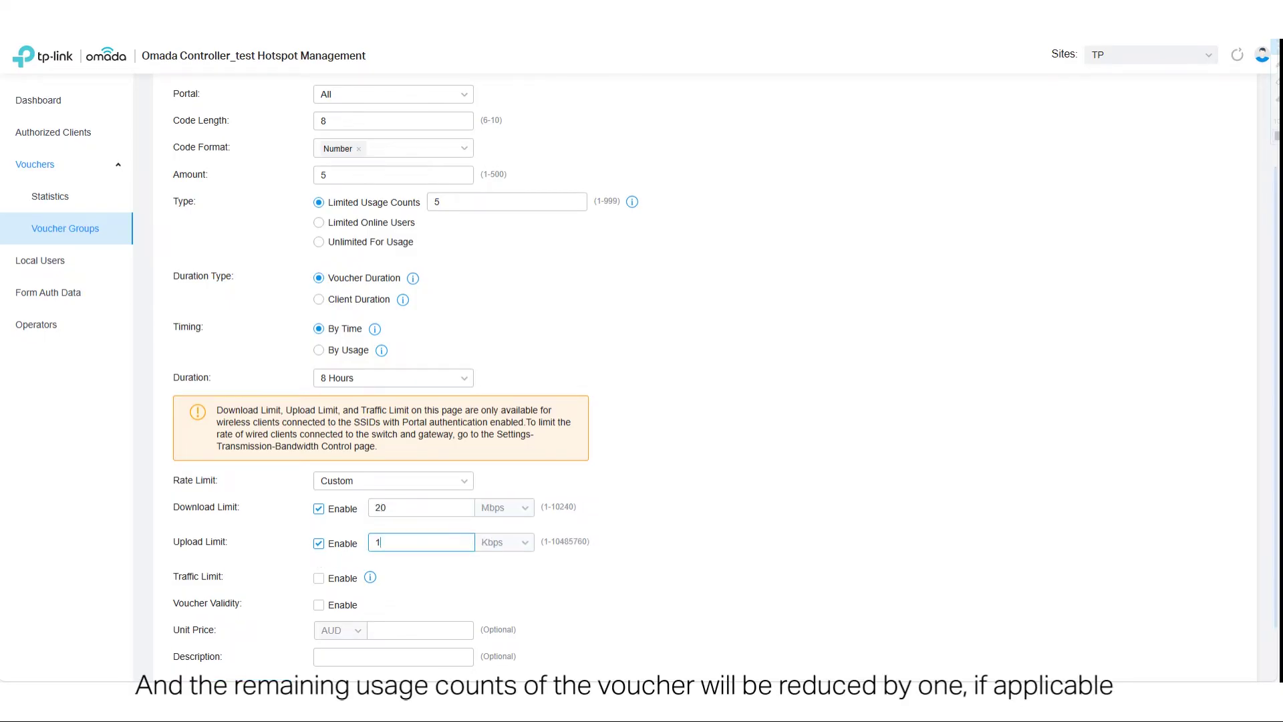
text(0)
click(516, 542)
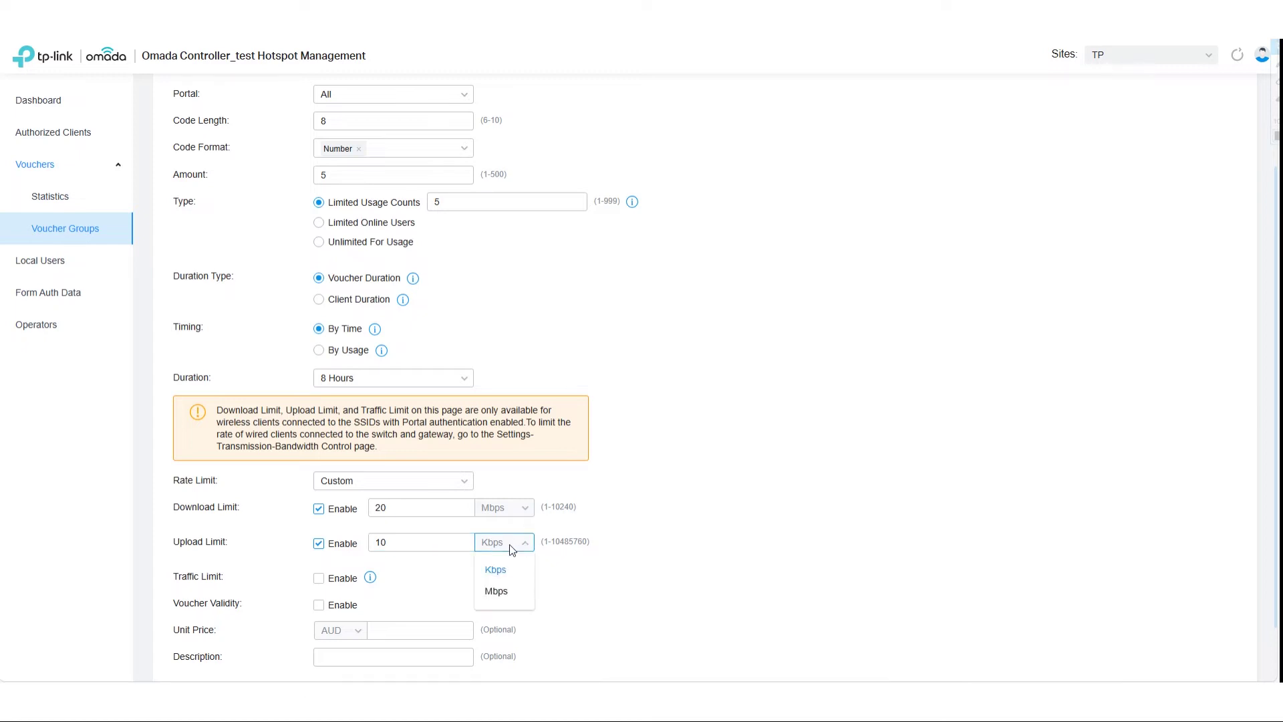
click(497, 591)
Add a daily traffic limit of 20 GB
click(319, 580)
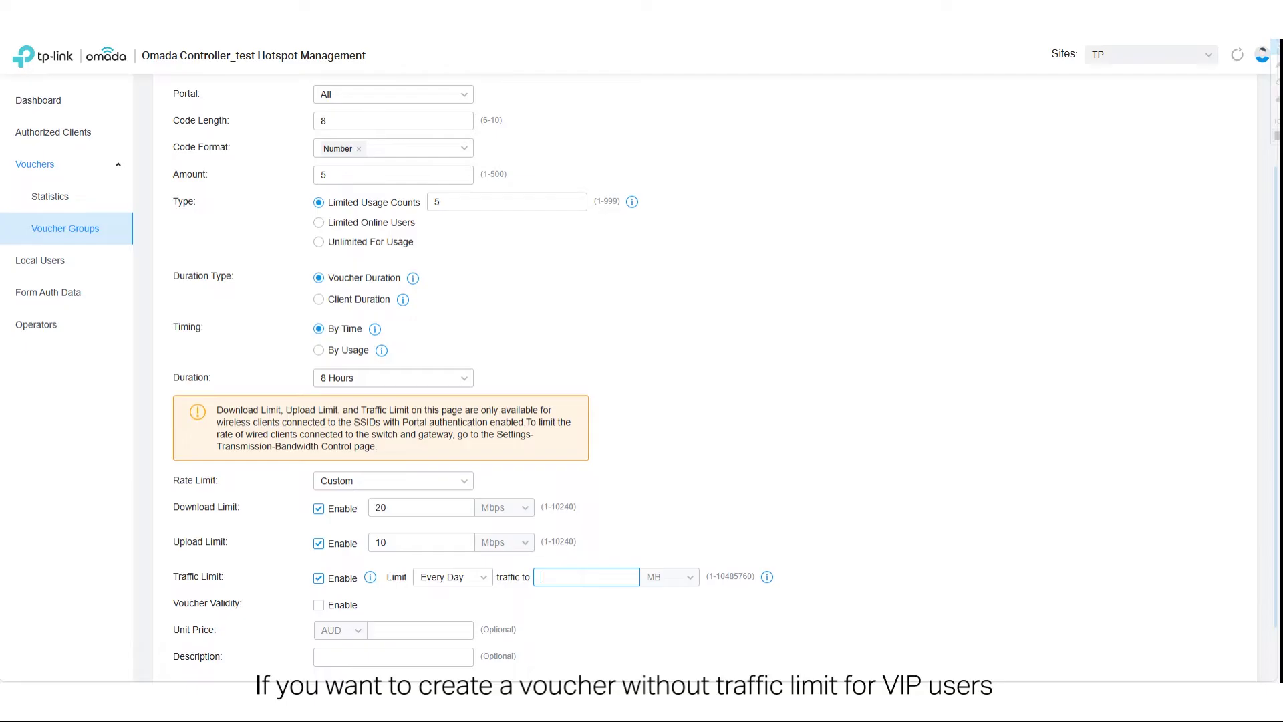
text(20)
click(668, 576)
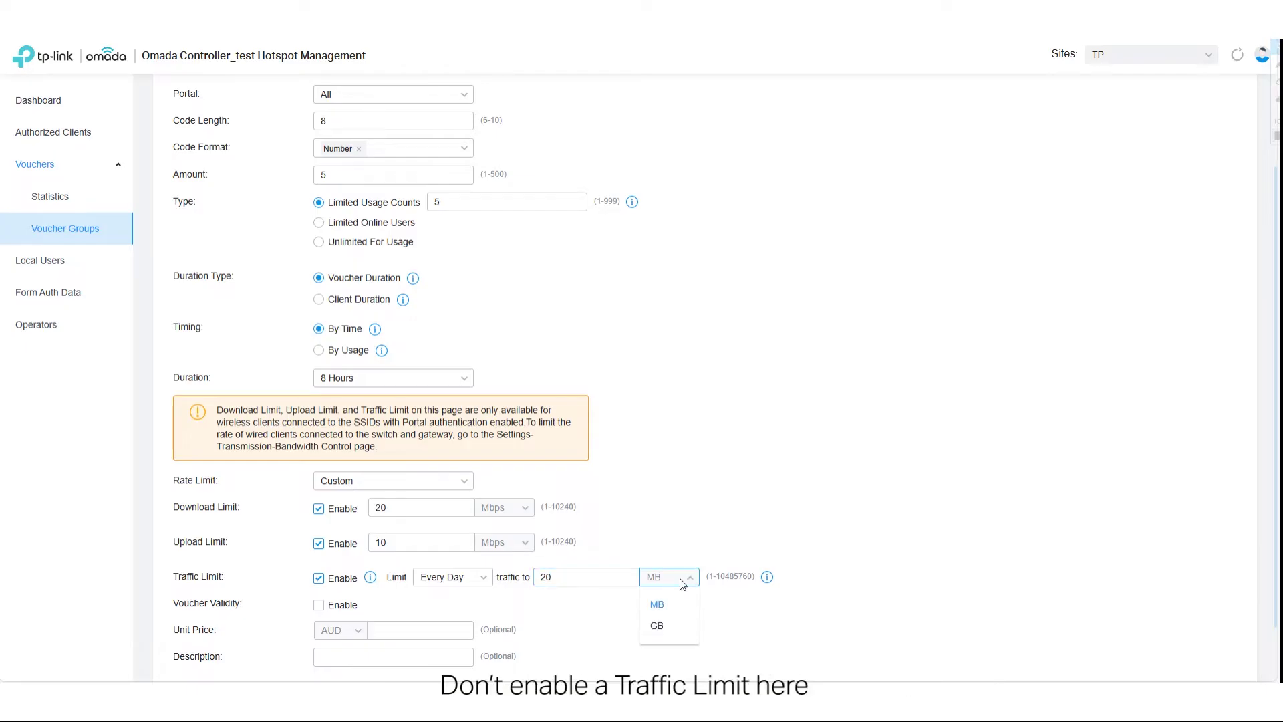
click(659, 627)
scroll(624, 616, down, 1)
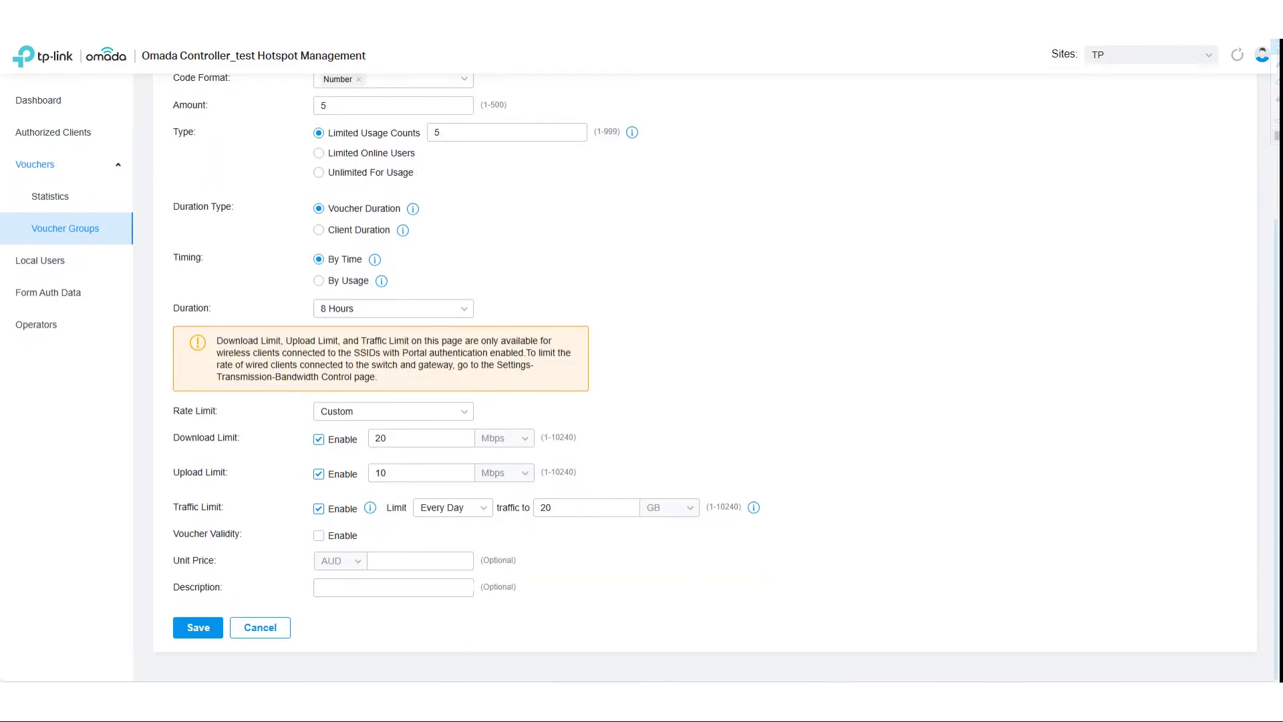
Enable voucher validity from 2024-Jan-10 to 2025-Jan-09 and save the group
click(320, 537)
scroll(318, 635, down, 2)
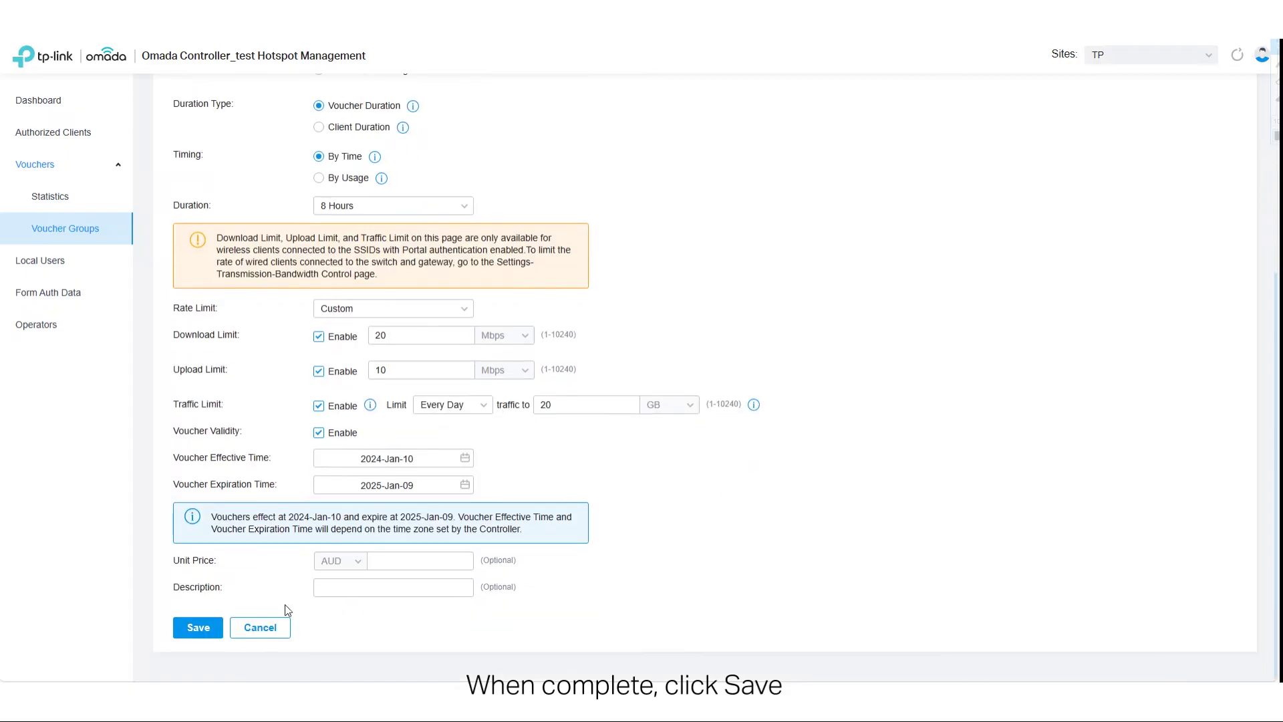
click(199, 628)
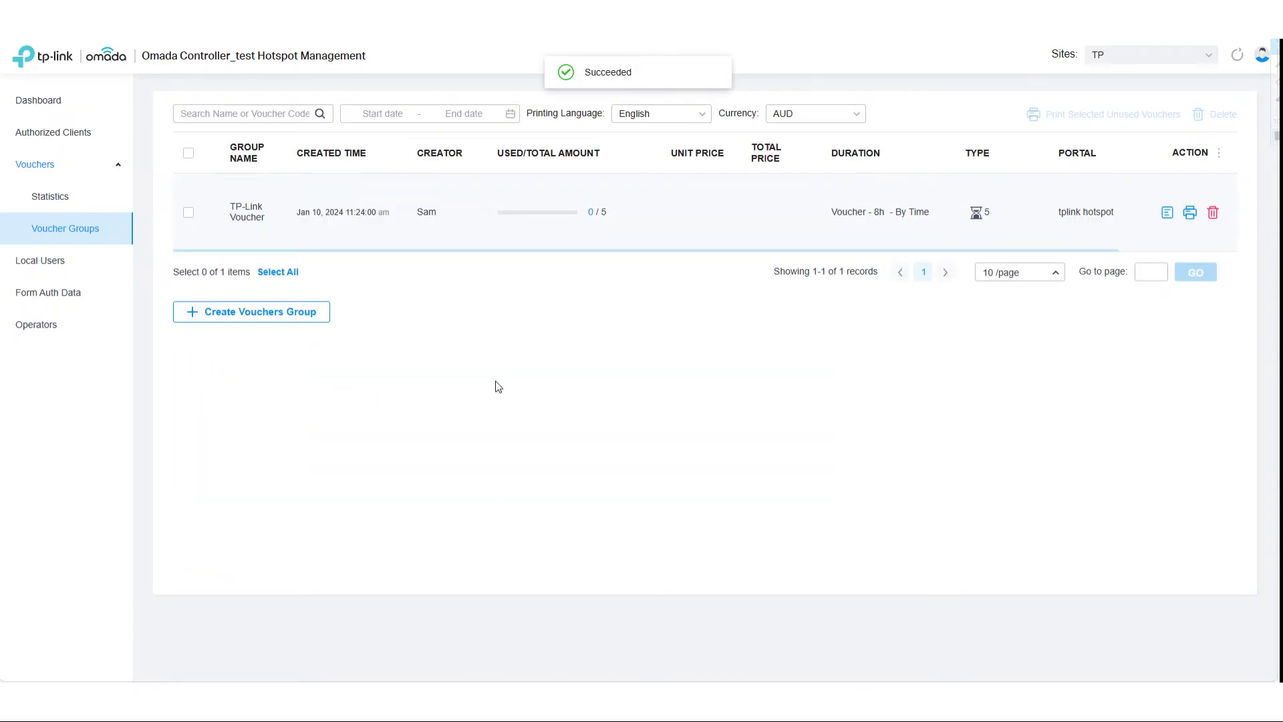
View the TP-Link Voucher group's details and voucher codes
click(1167, 214)
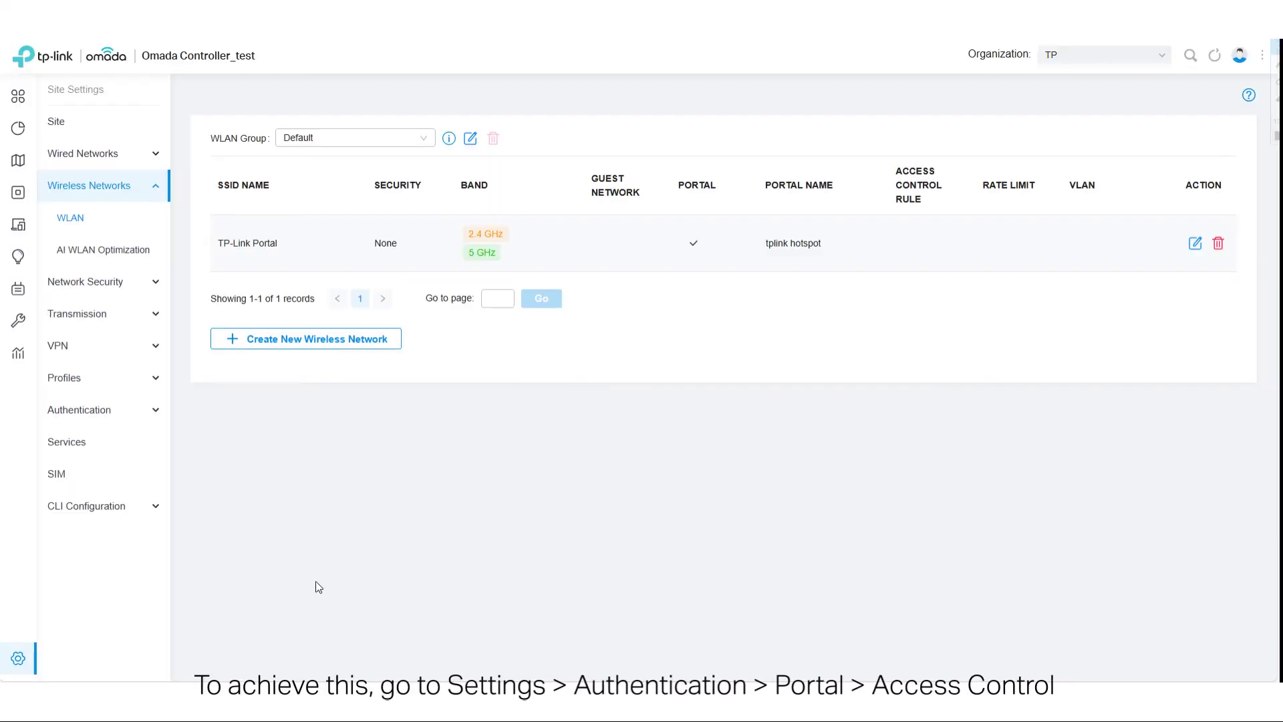
Enable Pre-Authentication Access in the portal's Access Control settings
click(21, 657)
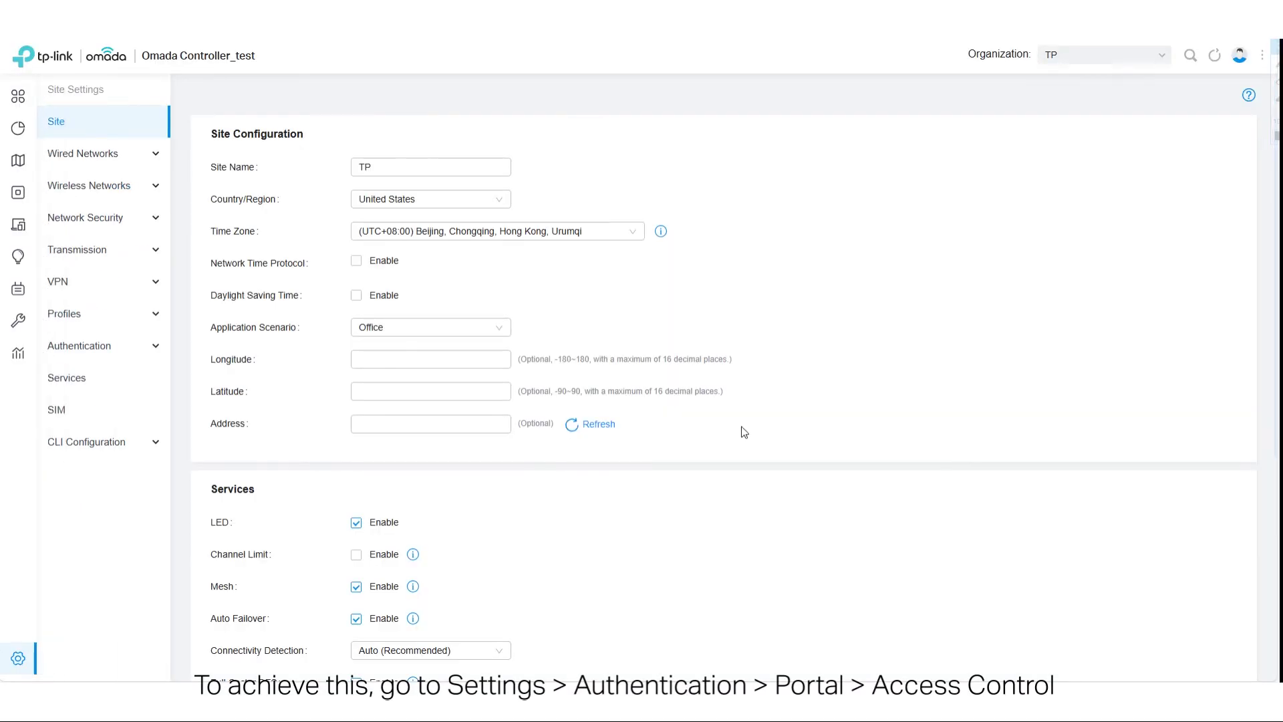
click(81, 354)
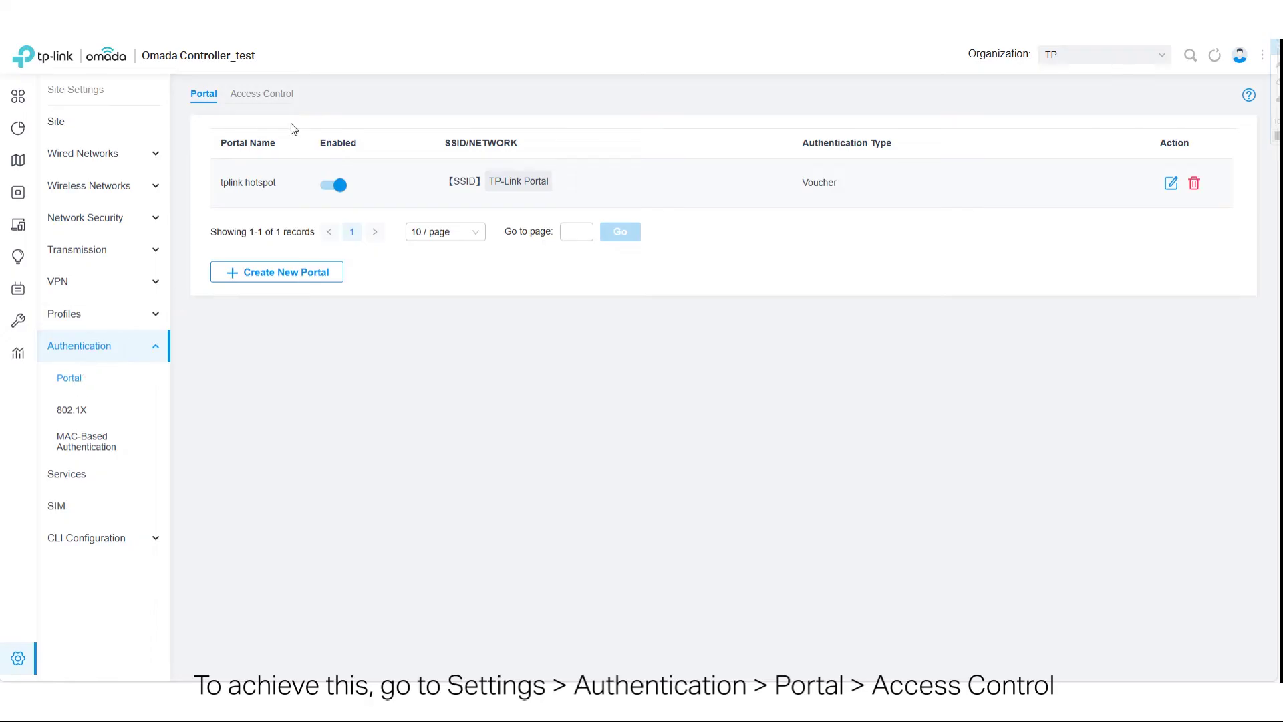
click(251, 100)
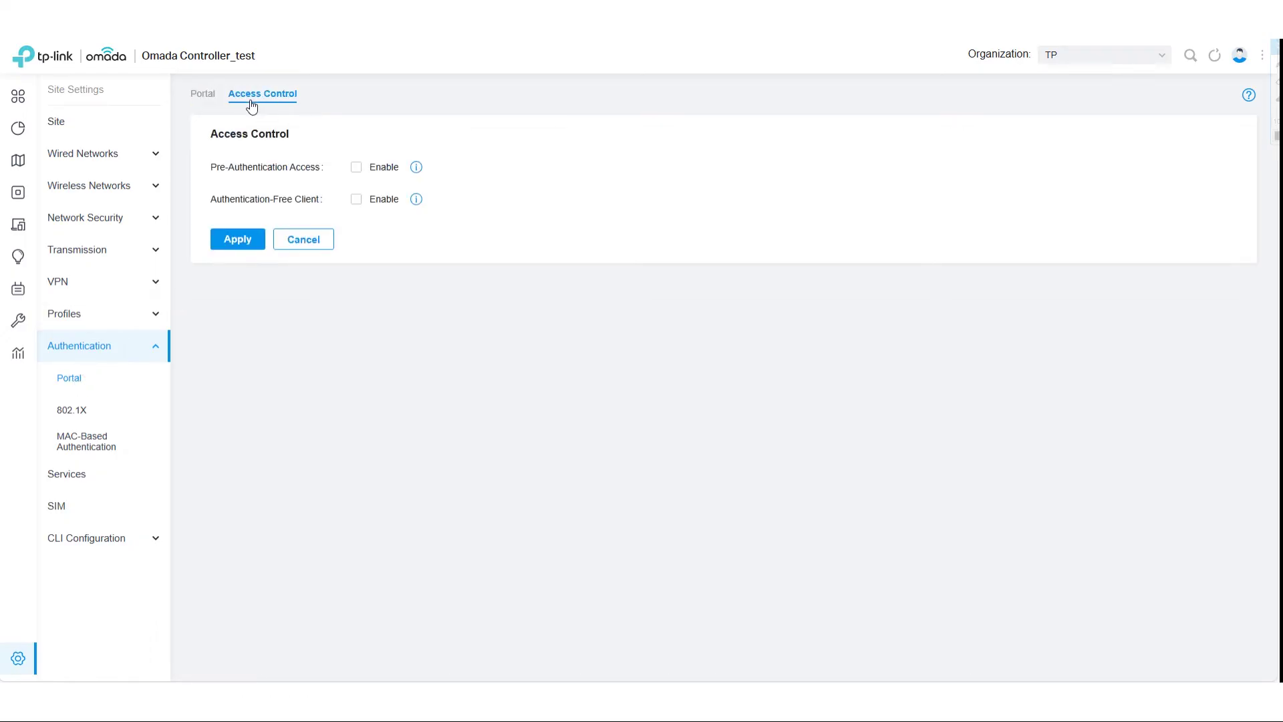
click(357, 168)
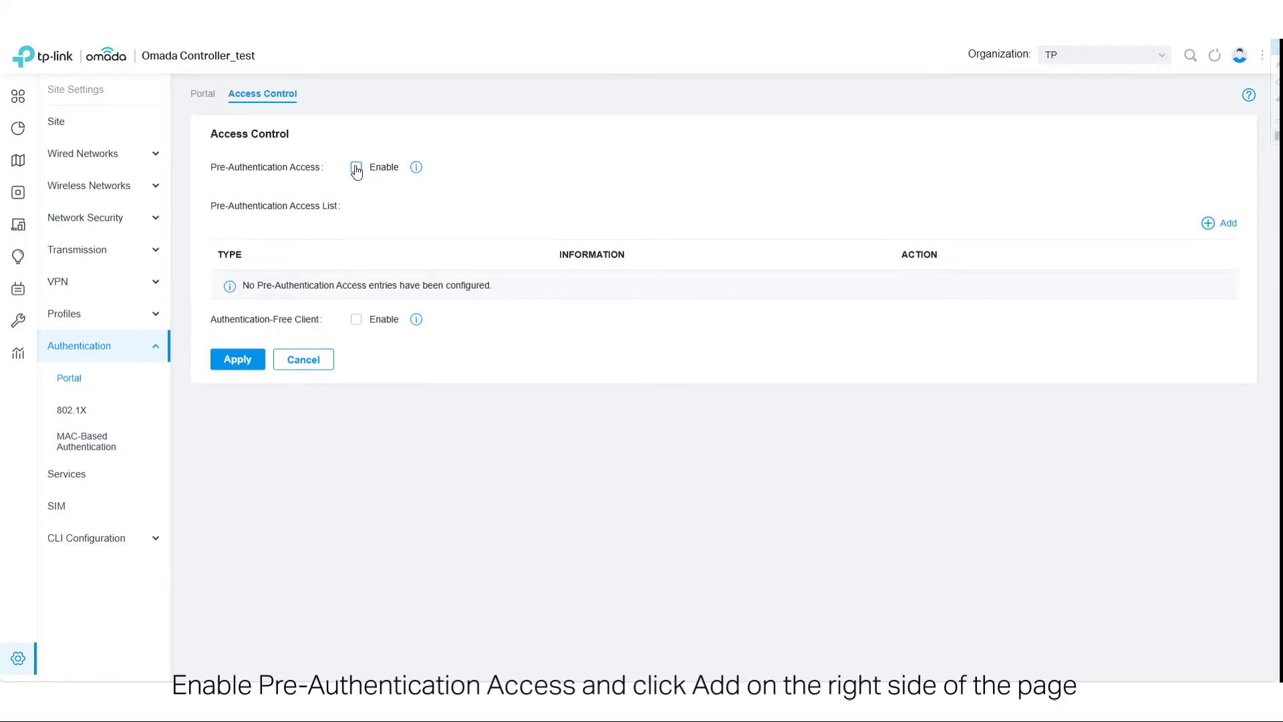
click(1204, 230)
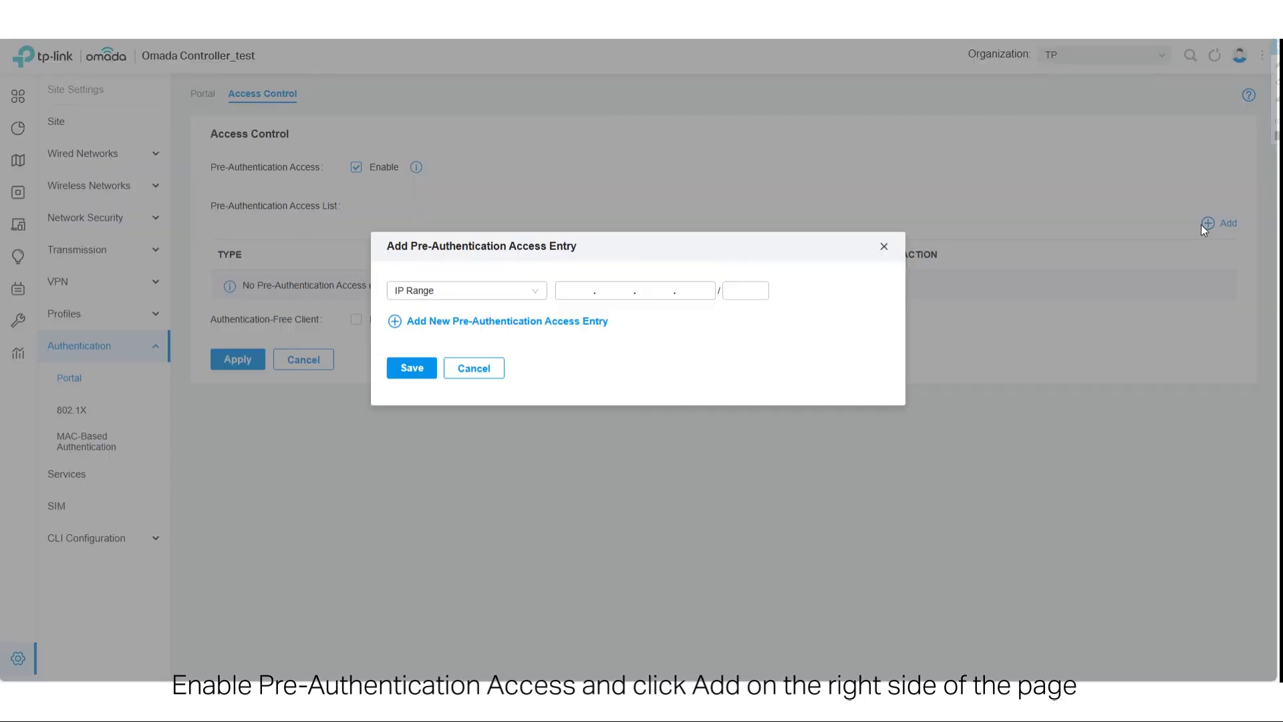
click(537, 293)
click(415, 339)
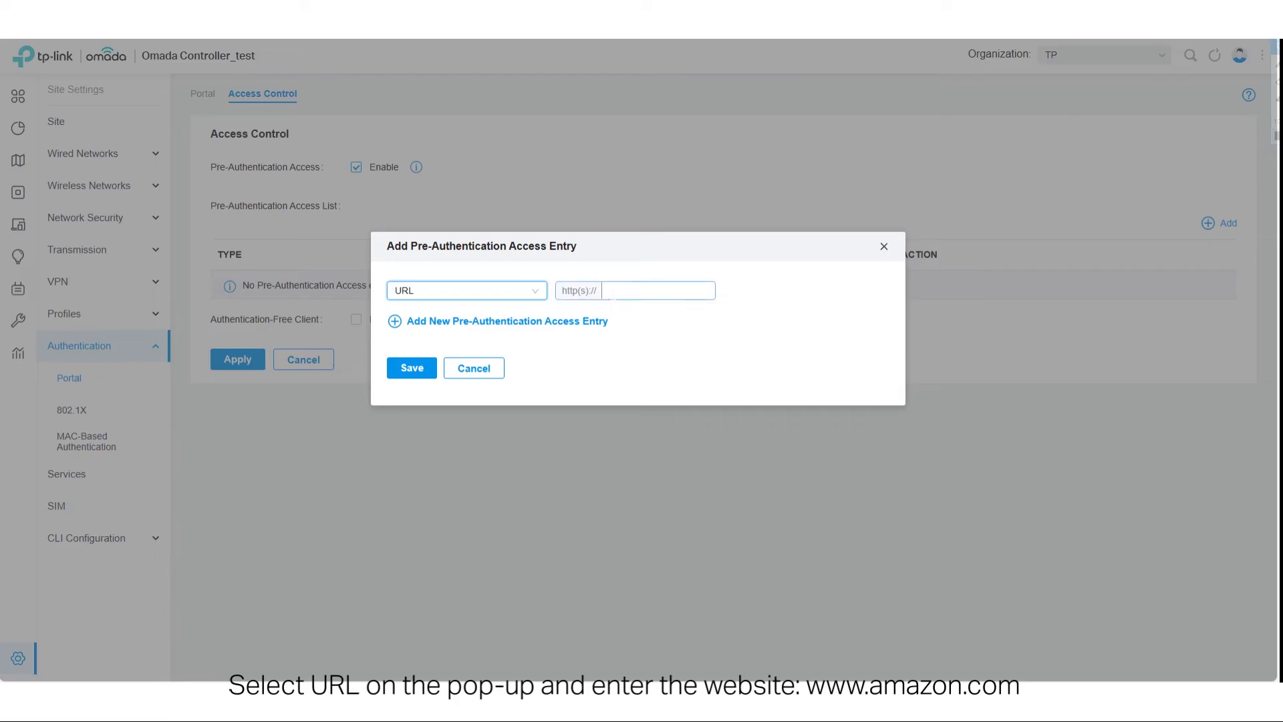
click(605, 291)
text(ww)
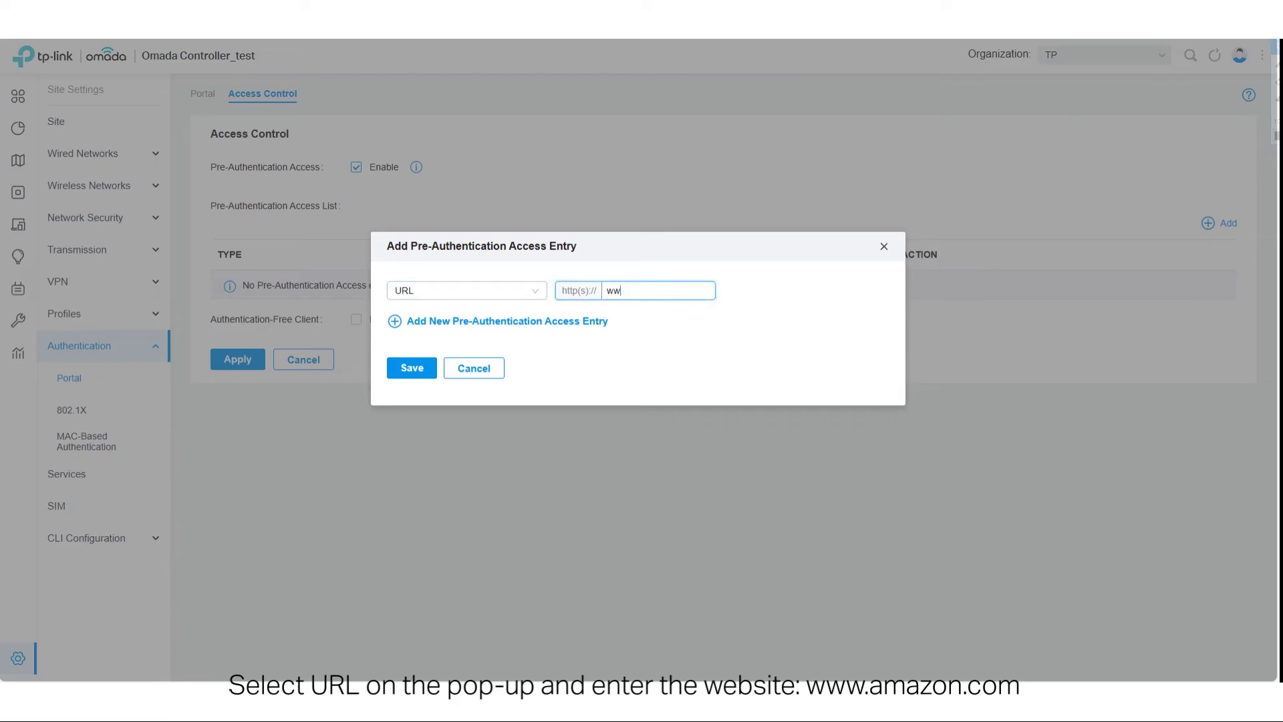
text(w.amazon.com)
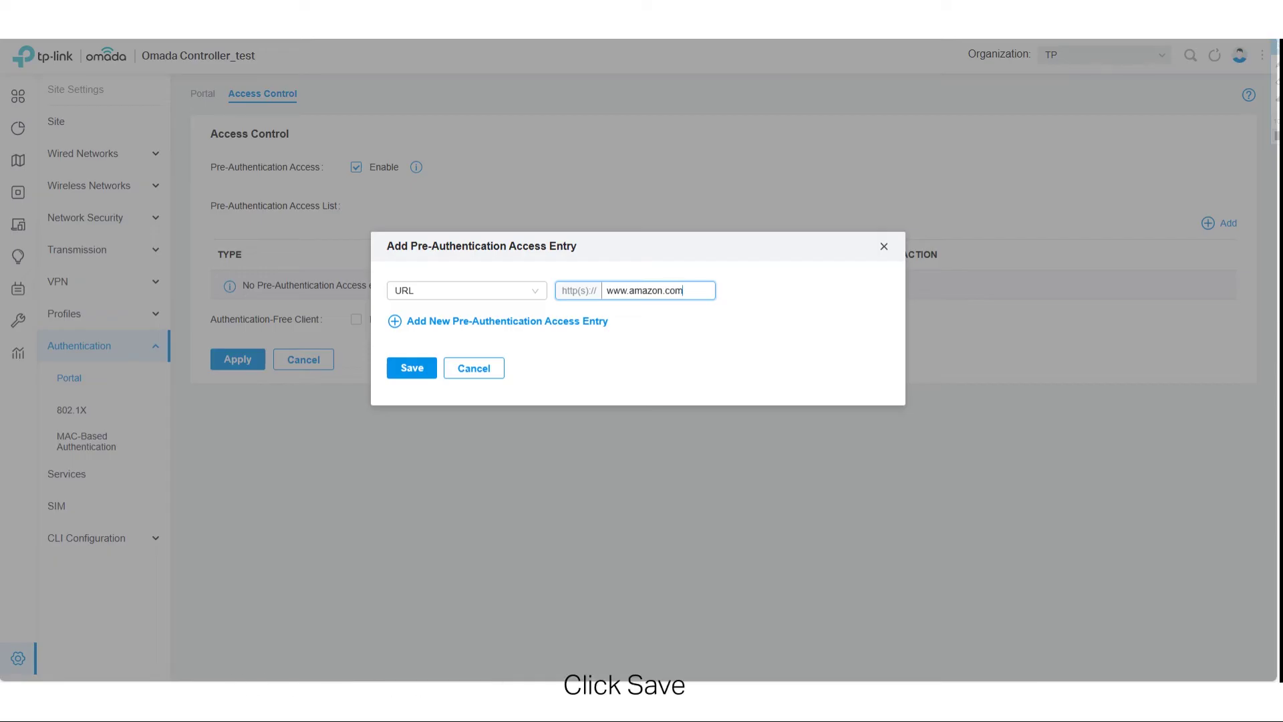
click(412, 368)
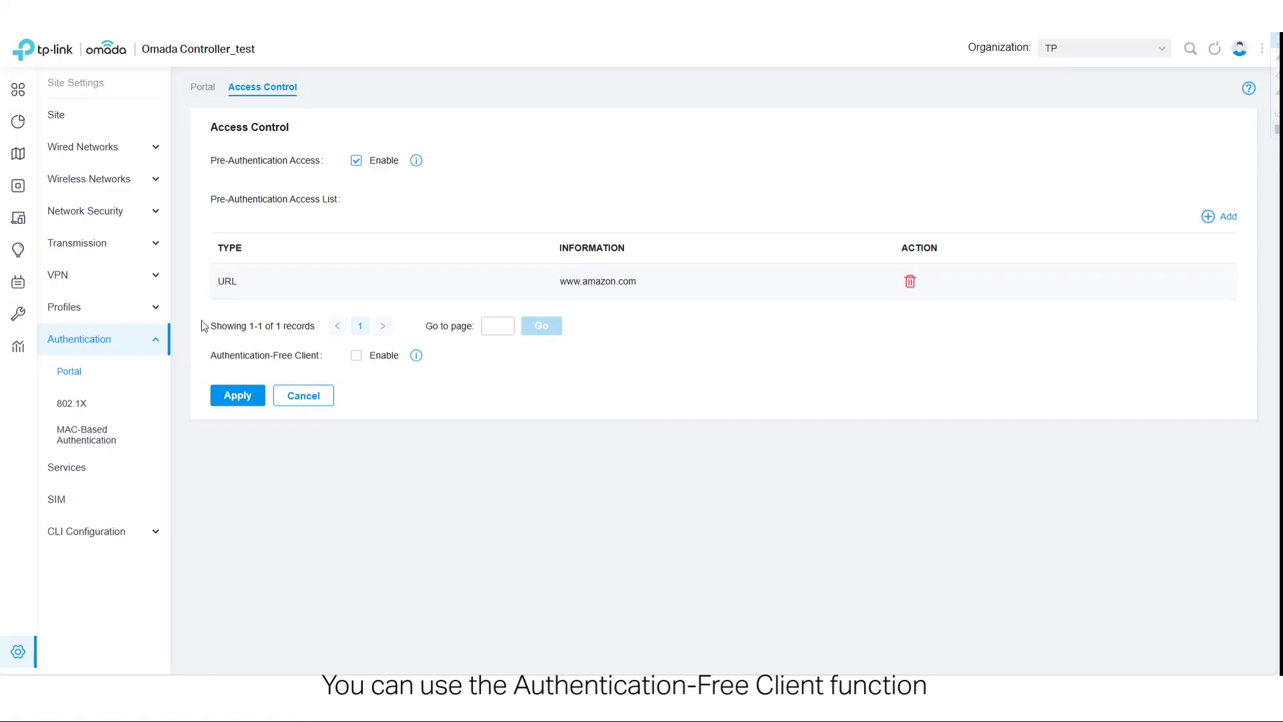
Enable Authentication-Free Client in the portal's Access Control settings
click(18, 652)
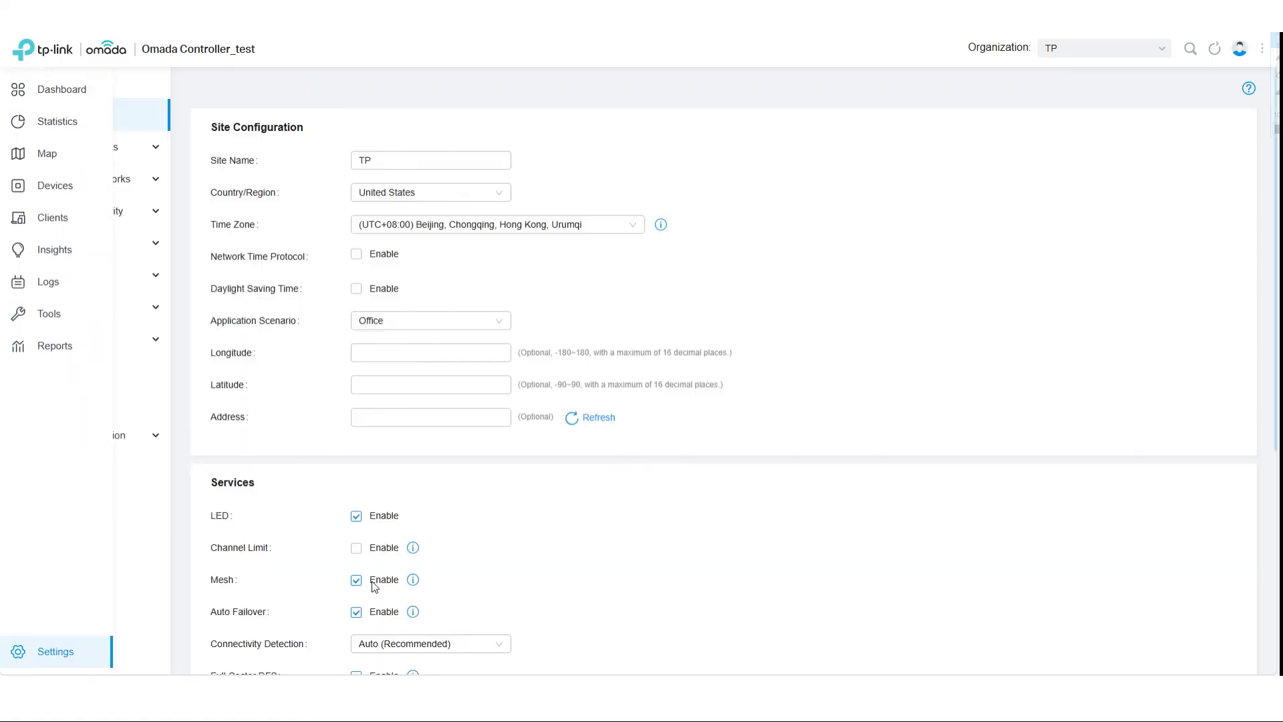
click(75, 342)
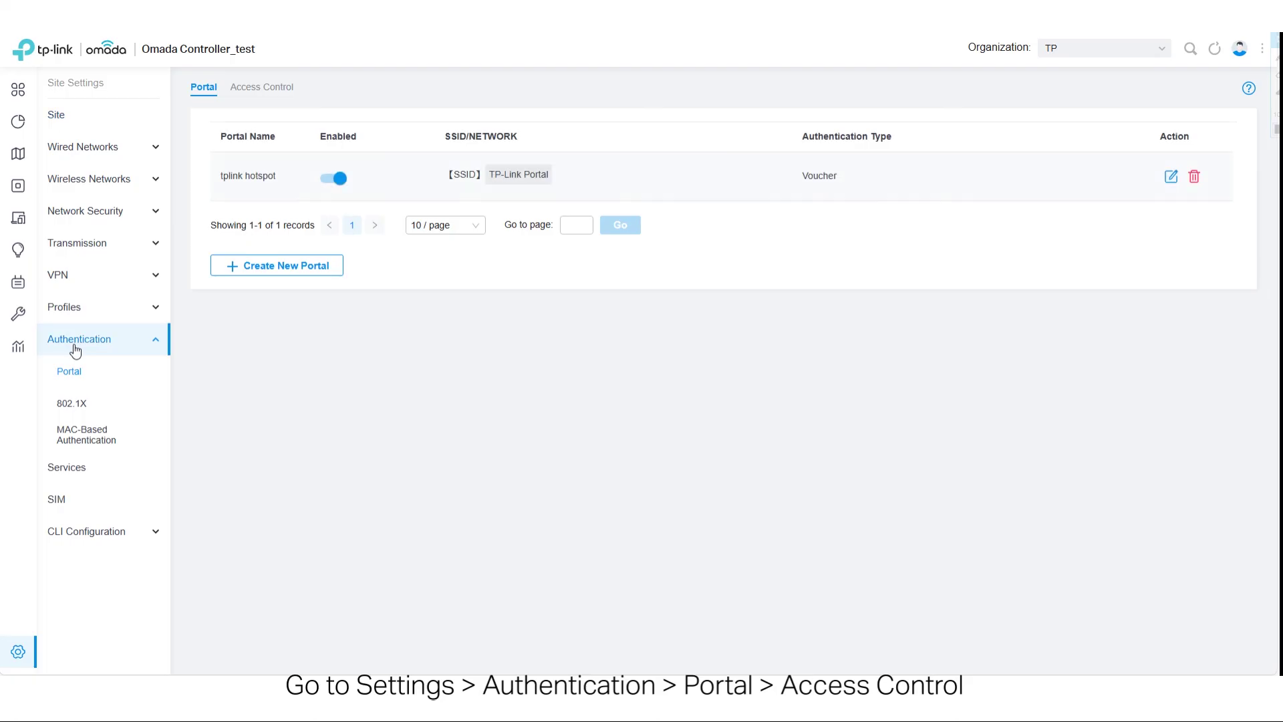
click(270, 94)
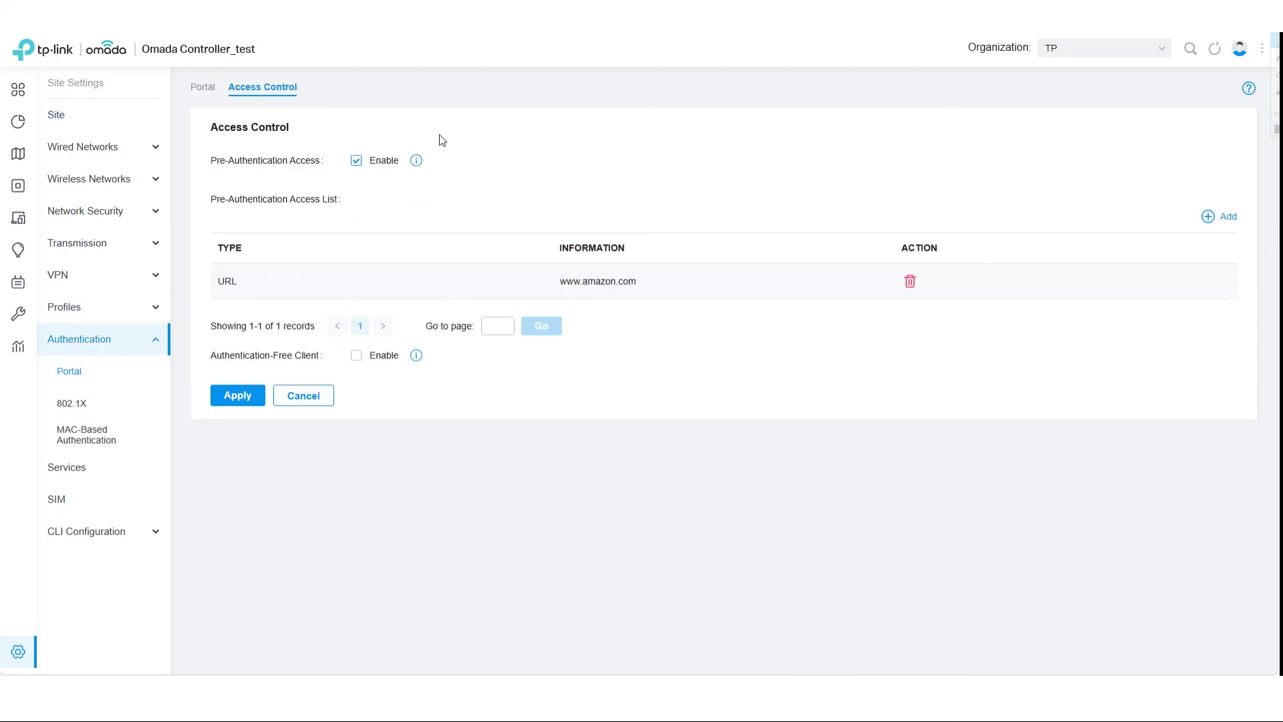
click(357, 357)
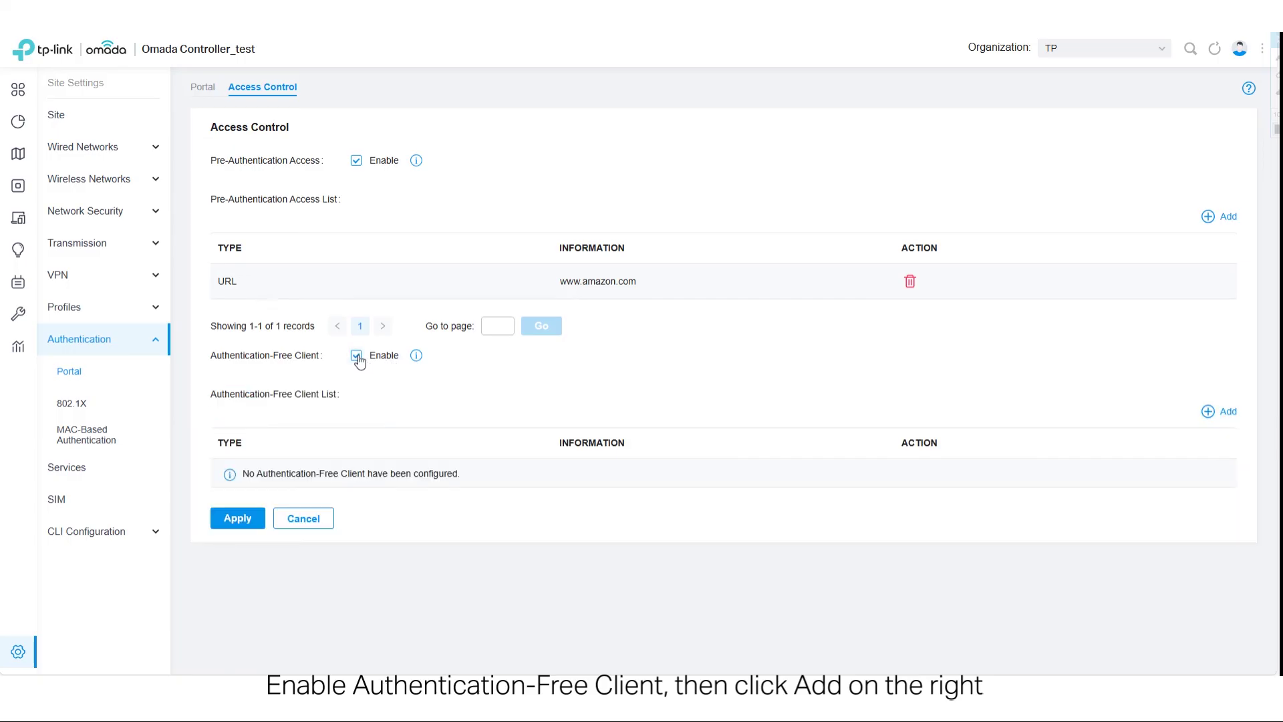
Add an authentication-free client entry identified by the device's MAC address
click(1209, 411)
click(533, 286)
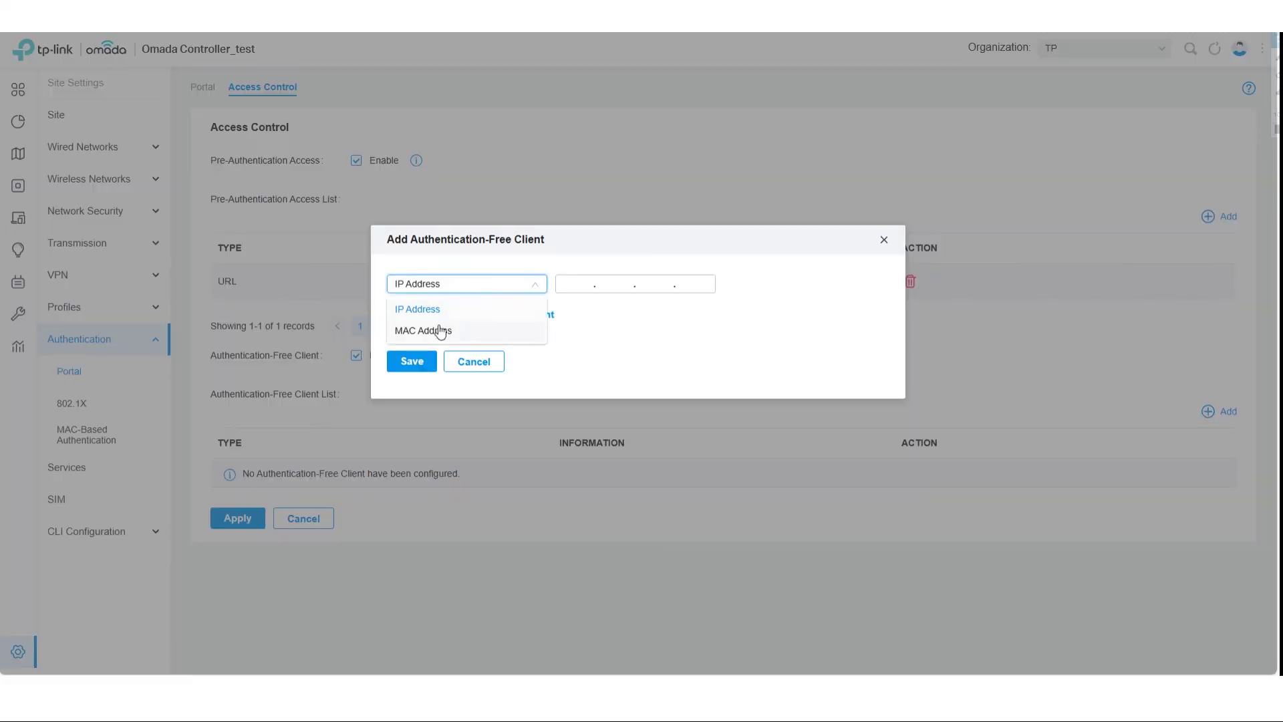
click(433, 333)
click(568, 283)
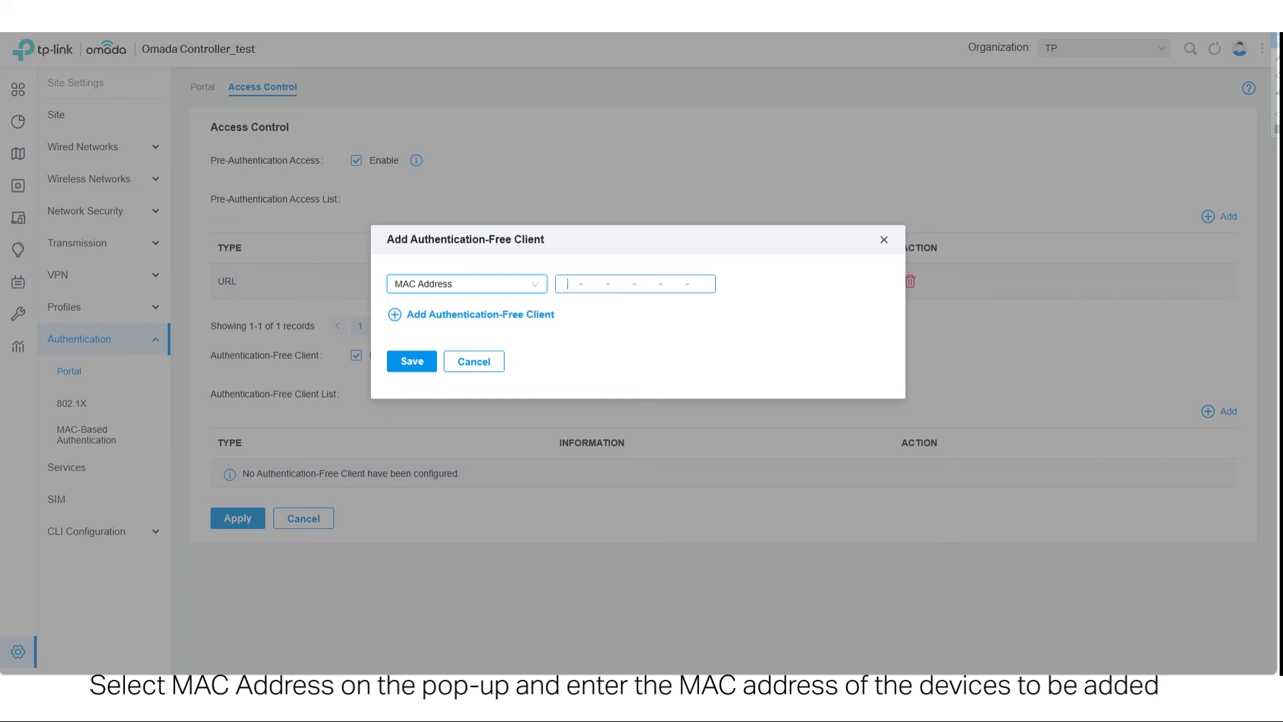
key(ctrl+v)
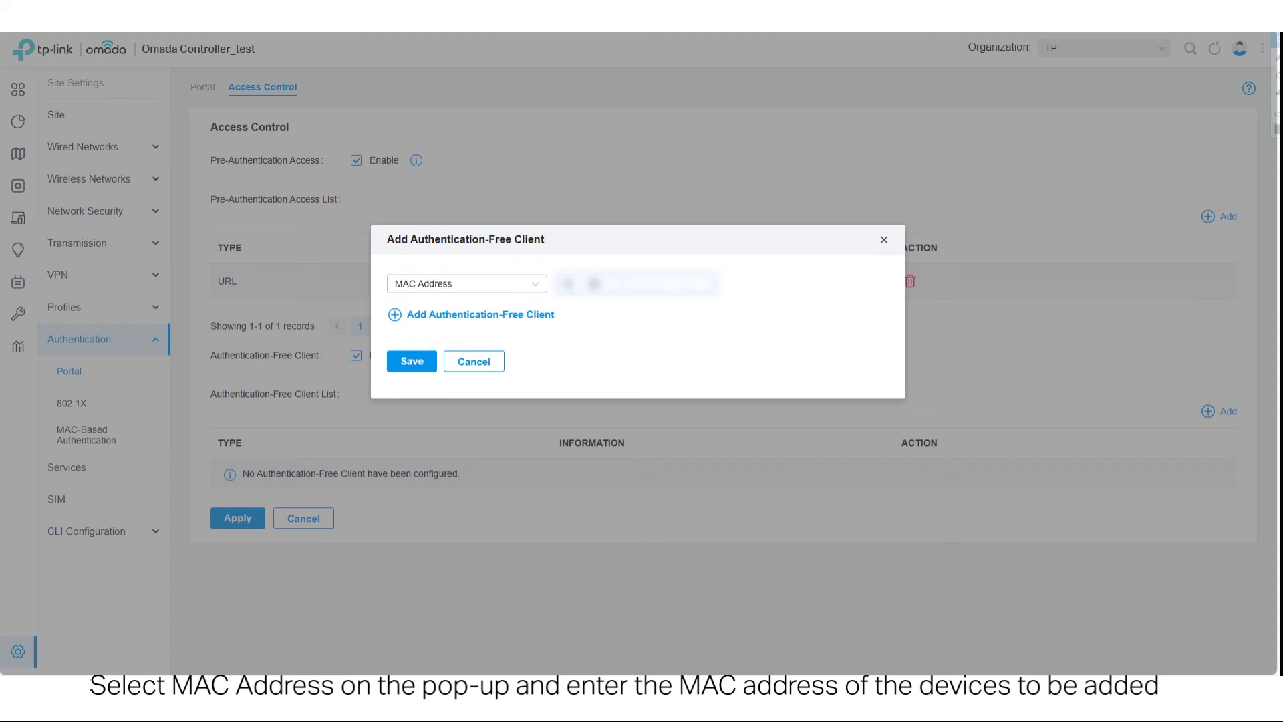
text(xxxxxx)
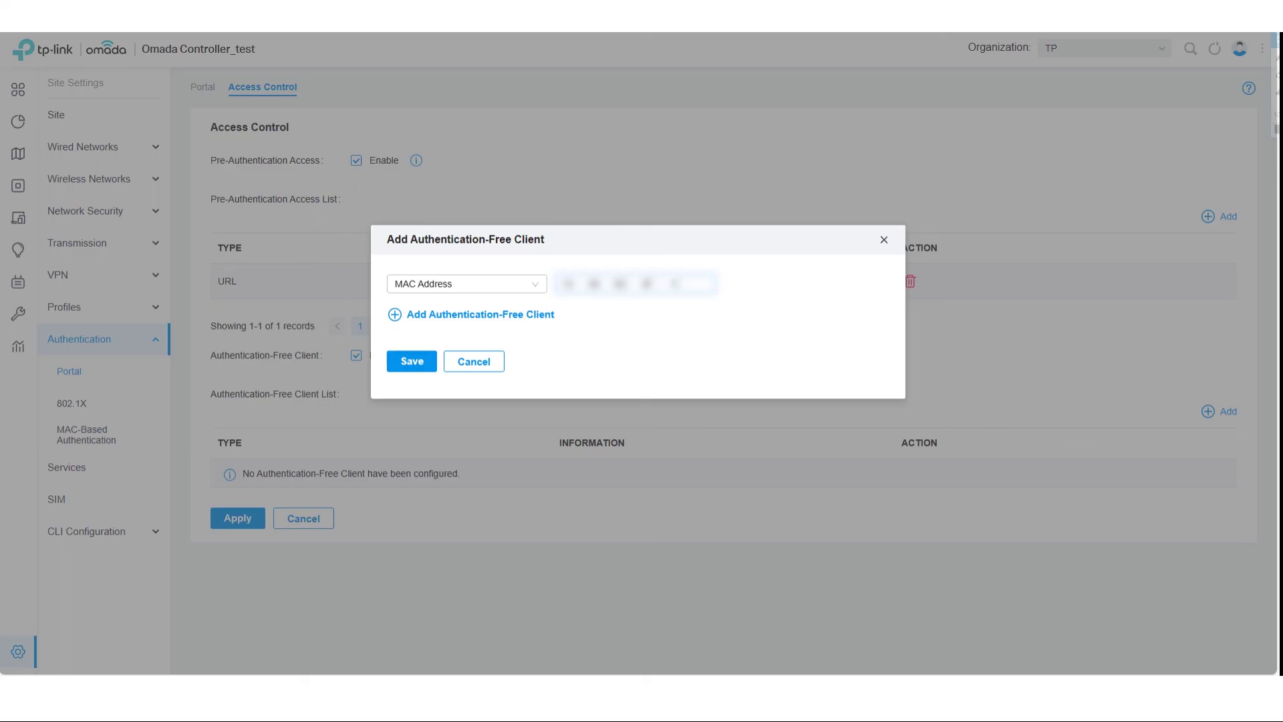
click(407, 365)
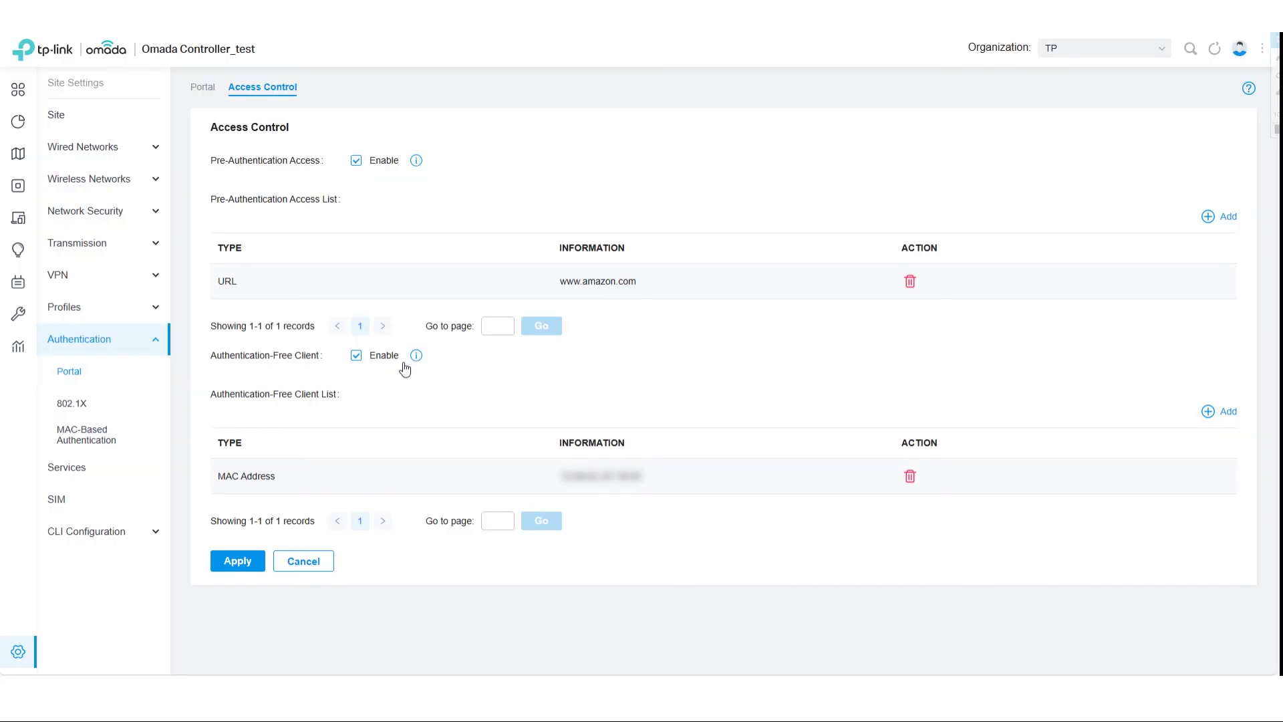
Apply the portal Access Control settings so the allowed URL and authentication-free MAC client take effect
click(237, 563)
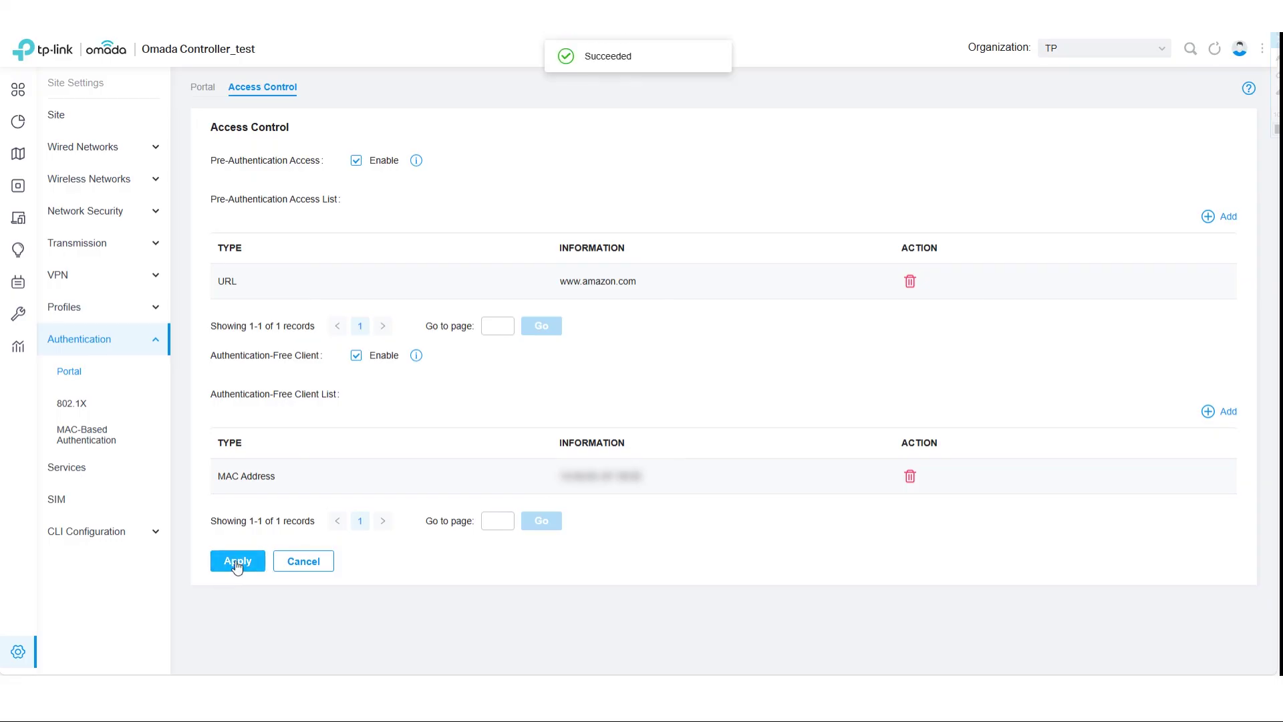